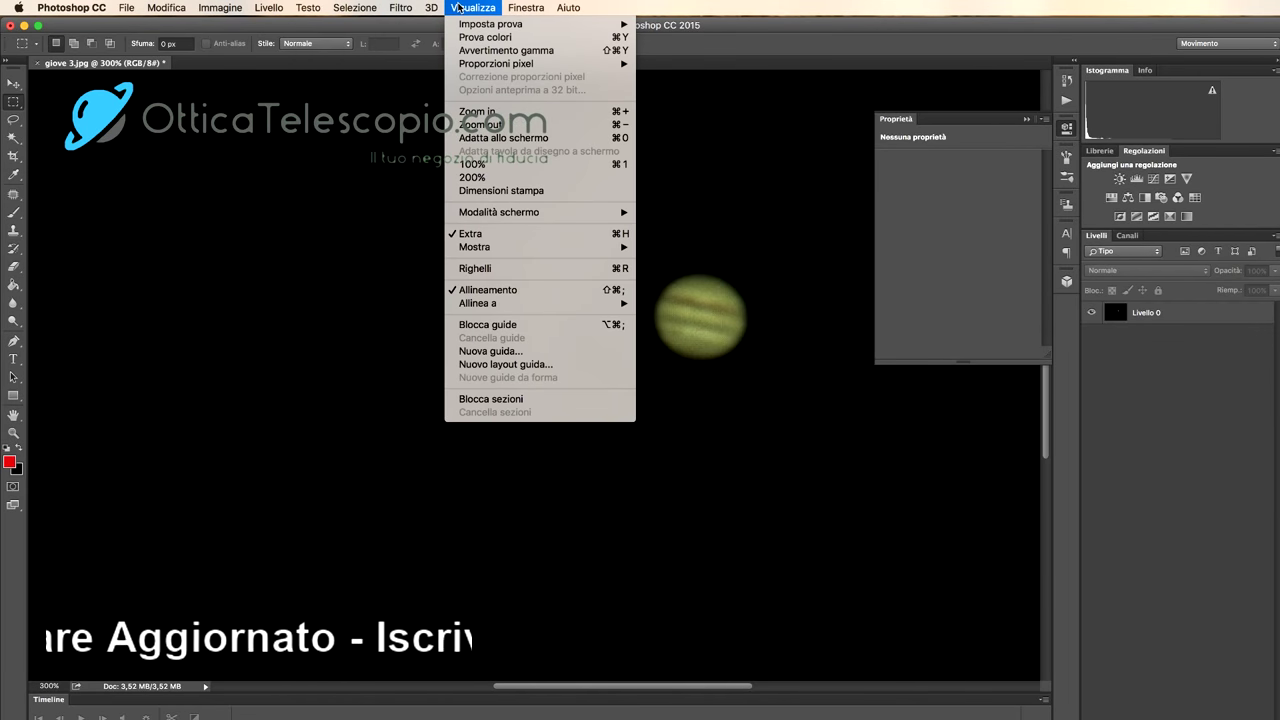
mouse_move(516, 8)
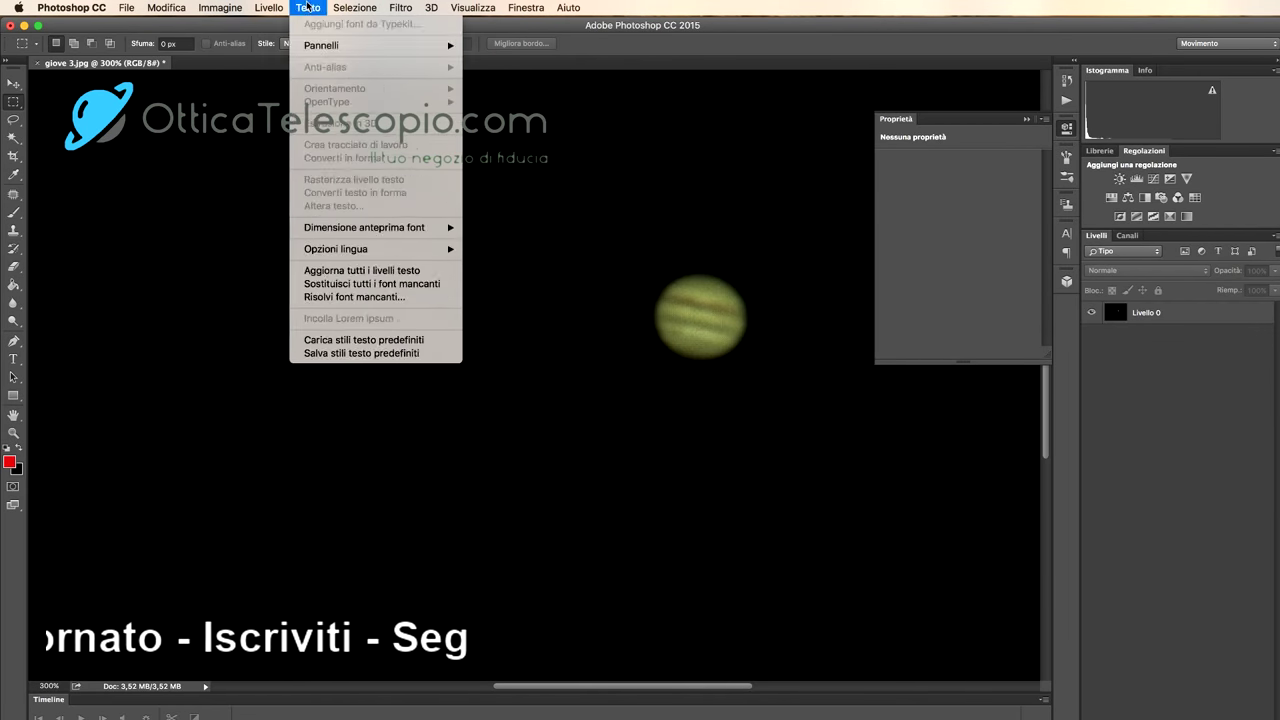
mouse_move(221, 8)
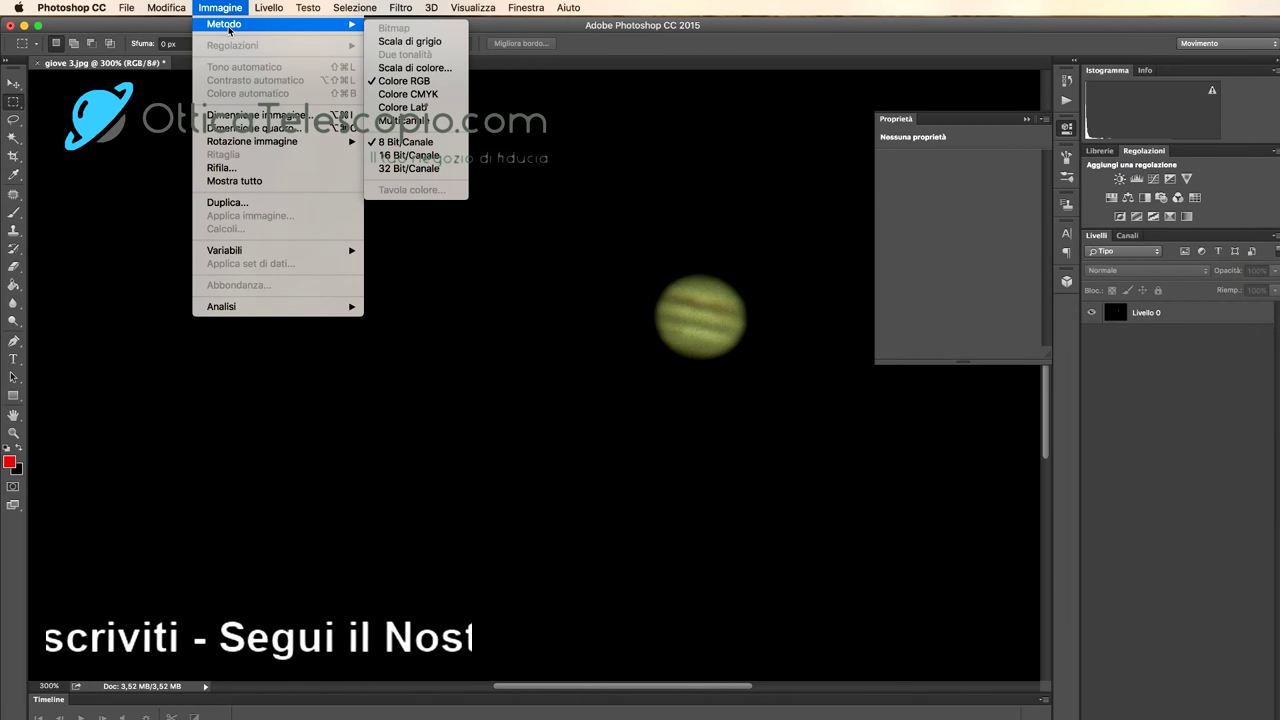
mouse_move(353, 6)
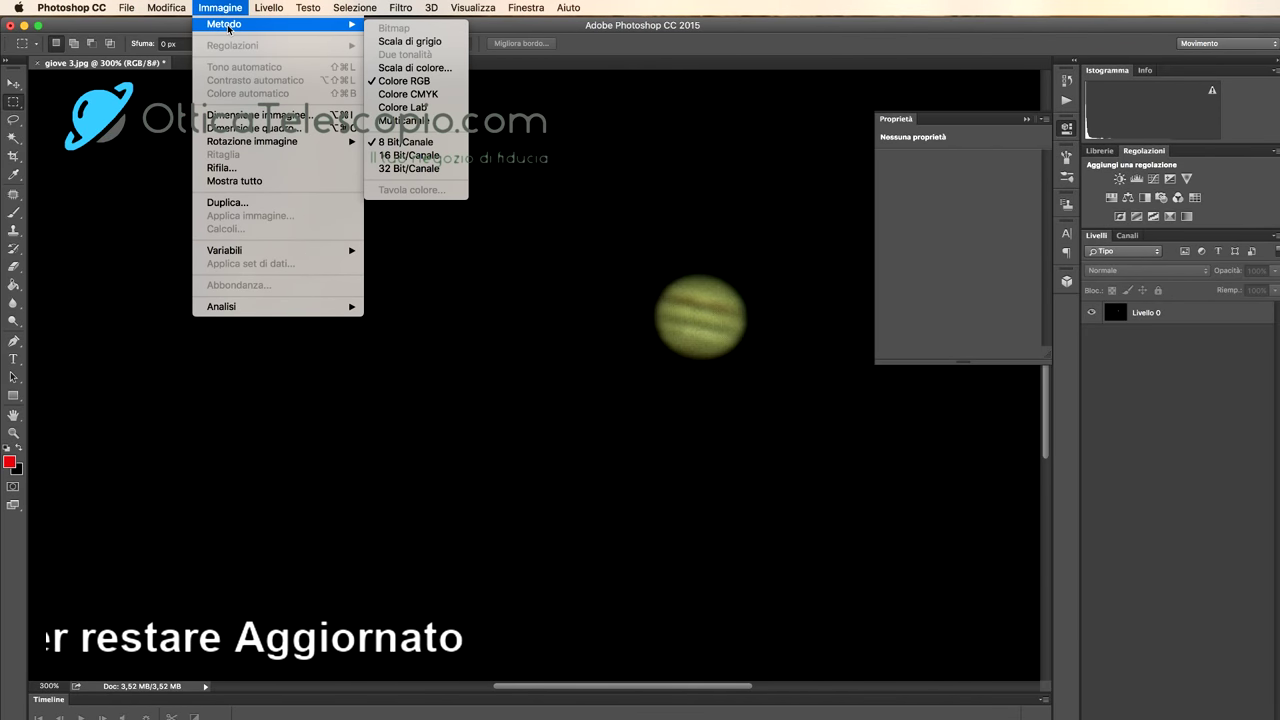
left_click(568, 186)
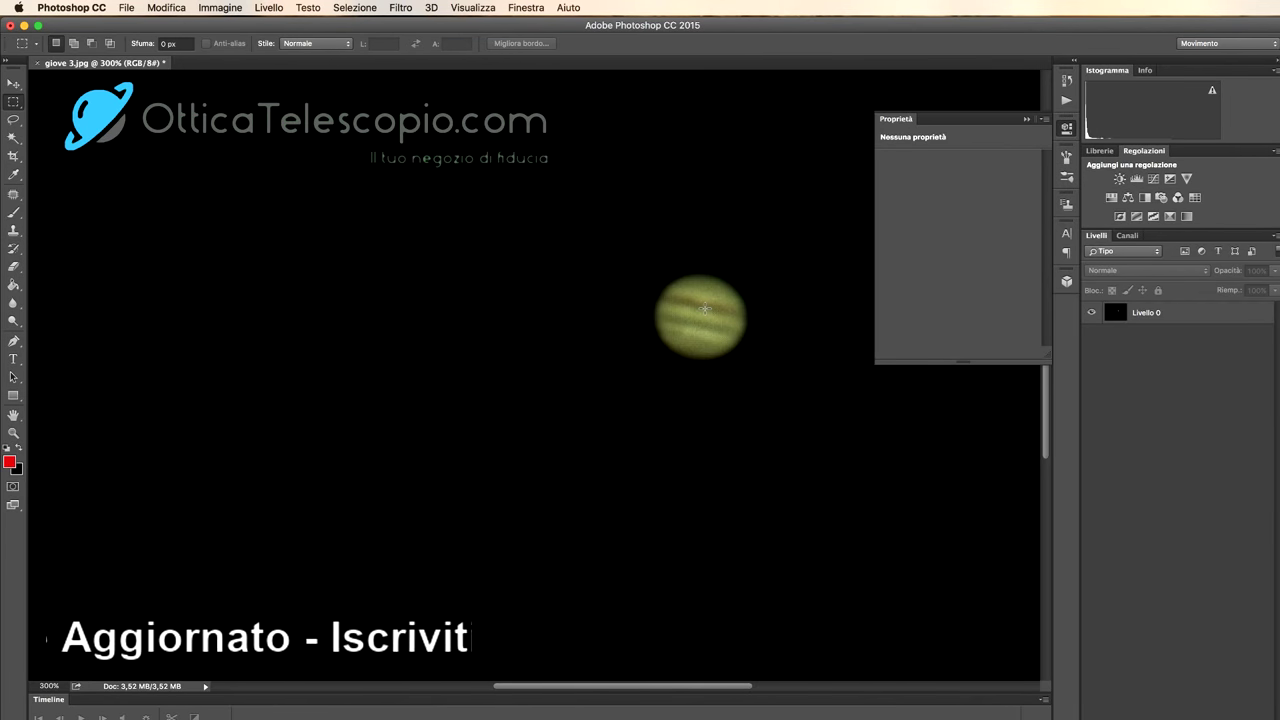
Apply a Levels adjustment to Livello 0 with black input 3, midtone 0,90 and white input 255.
left_click(1212, 320)
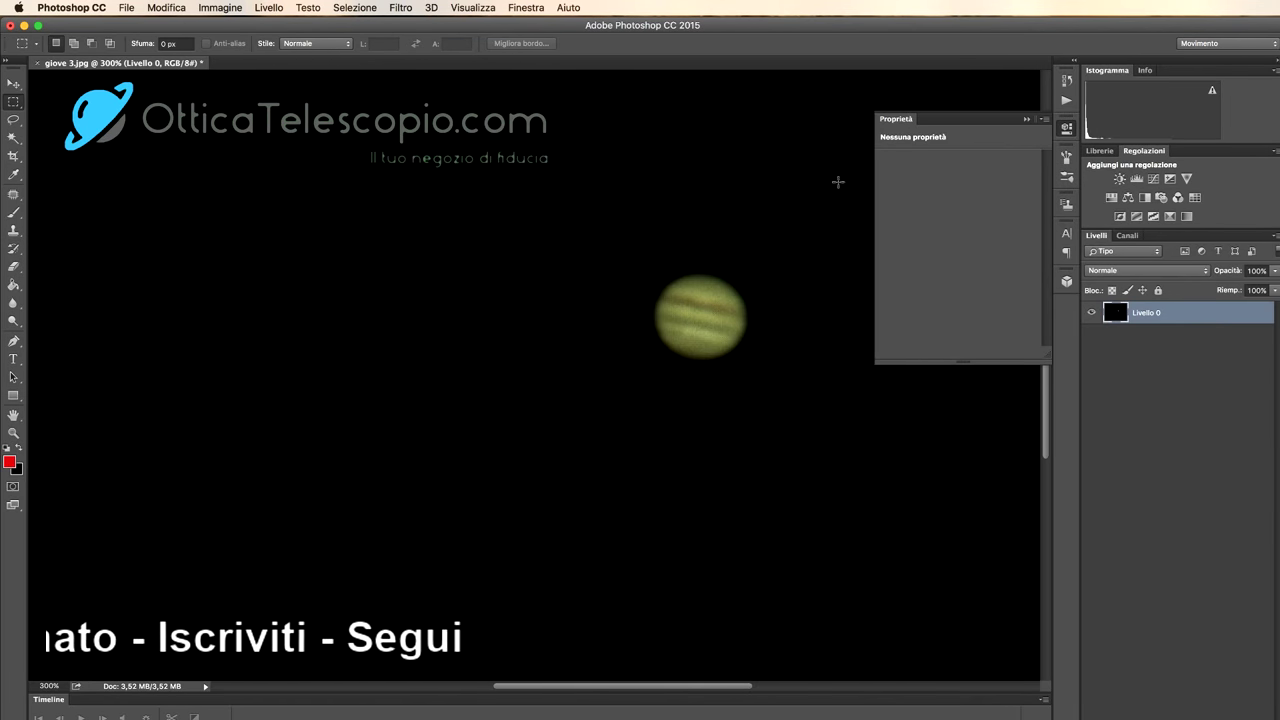
left_click(266, 6)
mouse_move(218, 6)
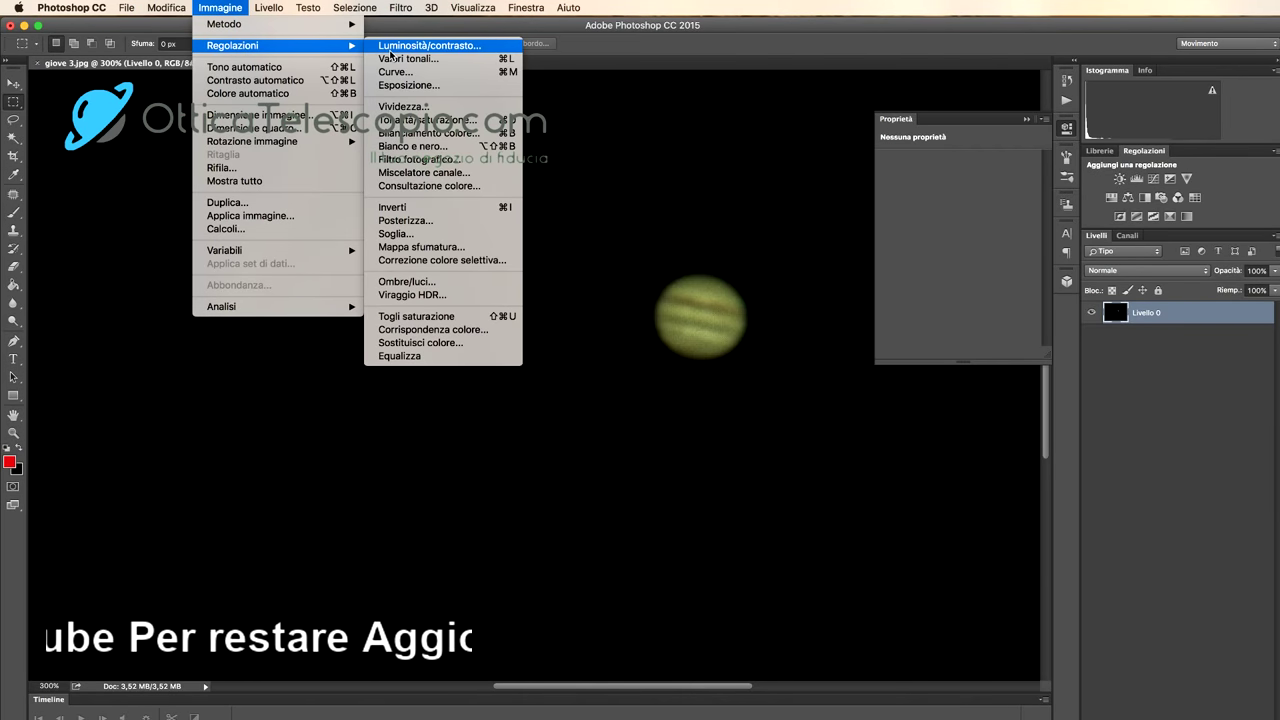
left_click(407, 59)
left_click_drag(365, 237, 460, 203)
left_click_drag(322, 355, 326, 358)
left_click_drag(233, 355, 235, 357)
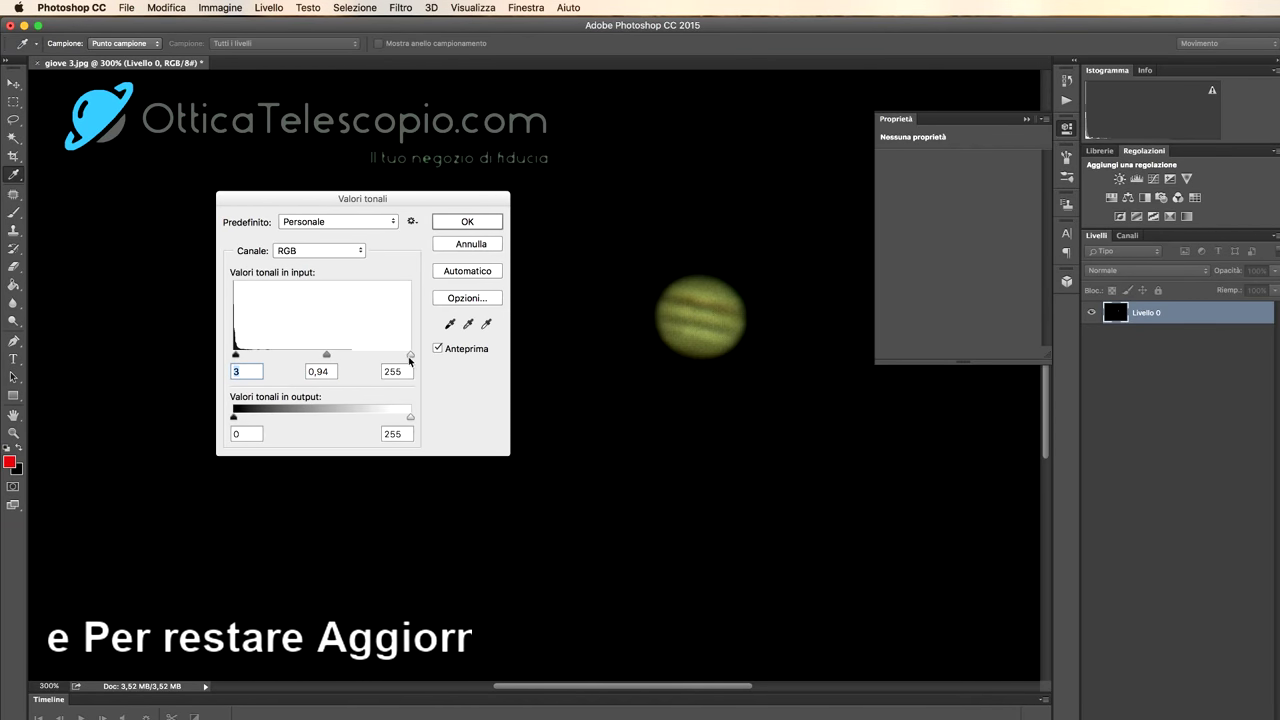
mouse_move(410, 355)
left_mouse_down()
mouse_move(359, 357)
mouse_move(412, 358)
left_mouse_up()
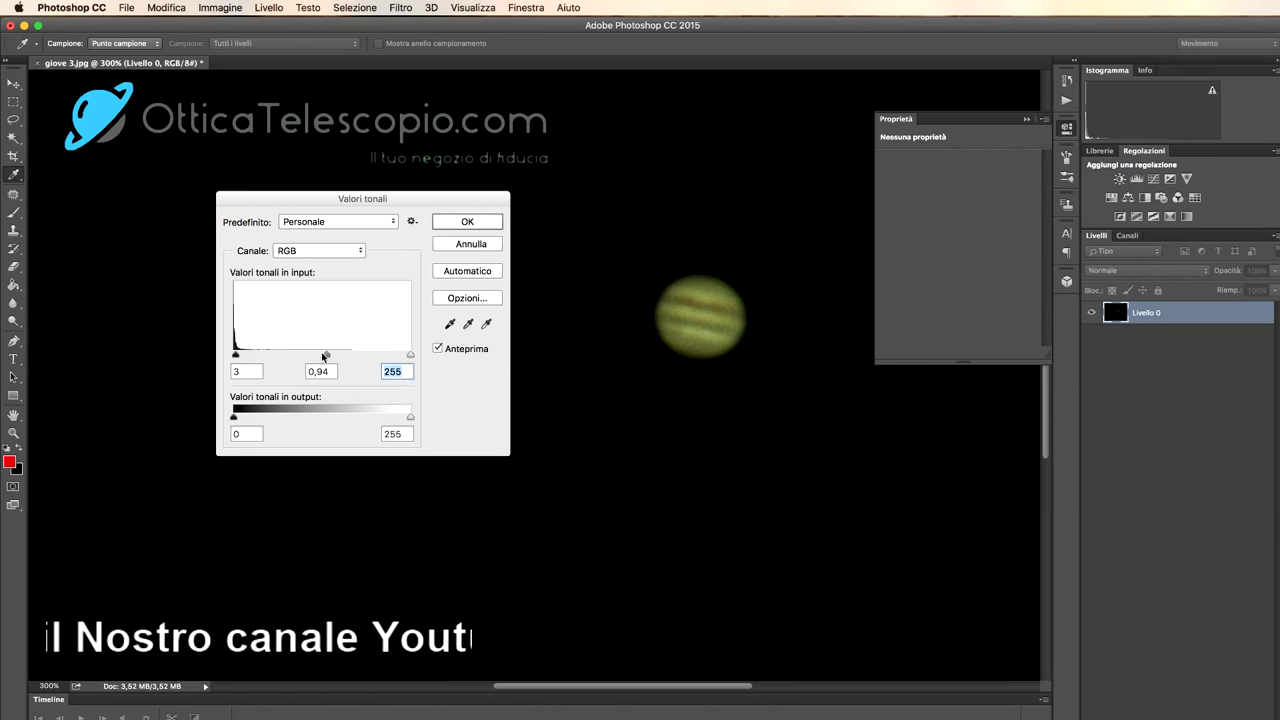
left_click_drag(326, 357, 330, 357)
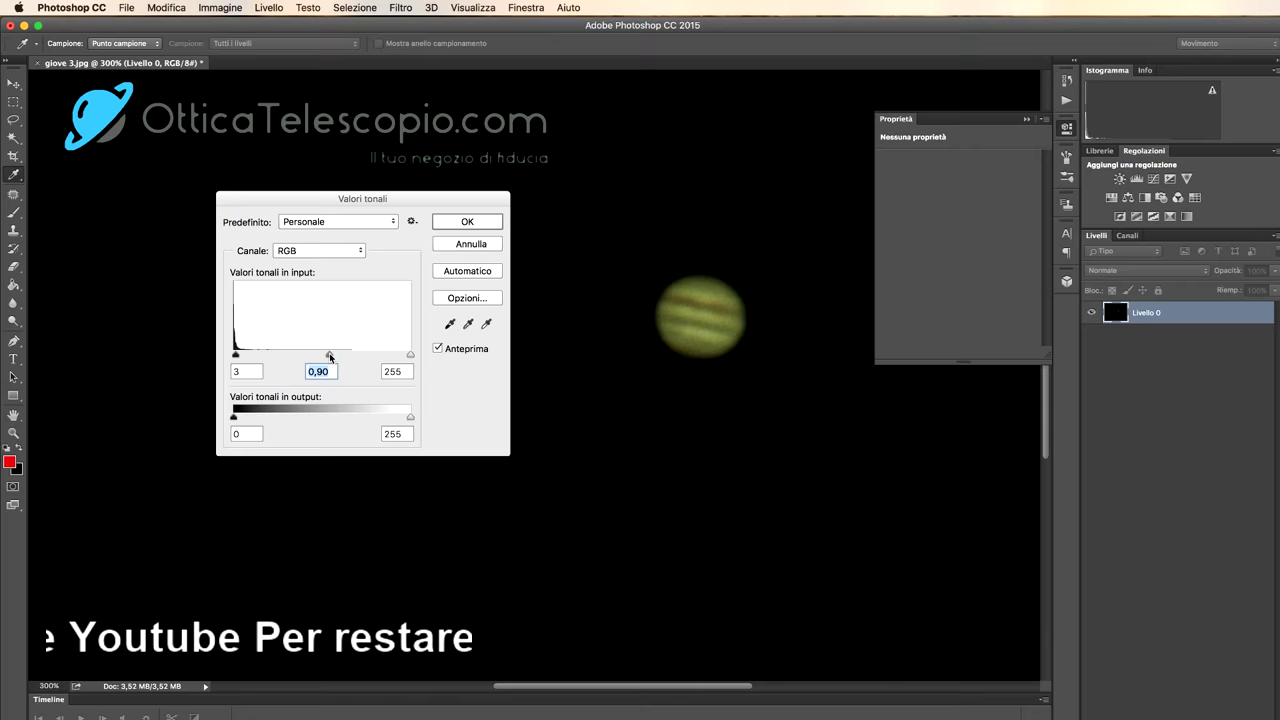
left_click(476, 221)
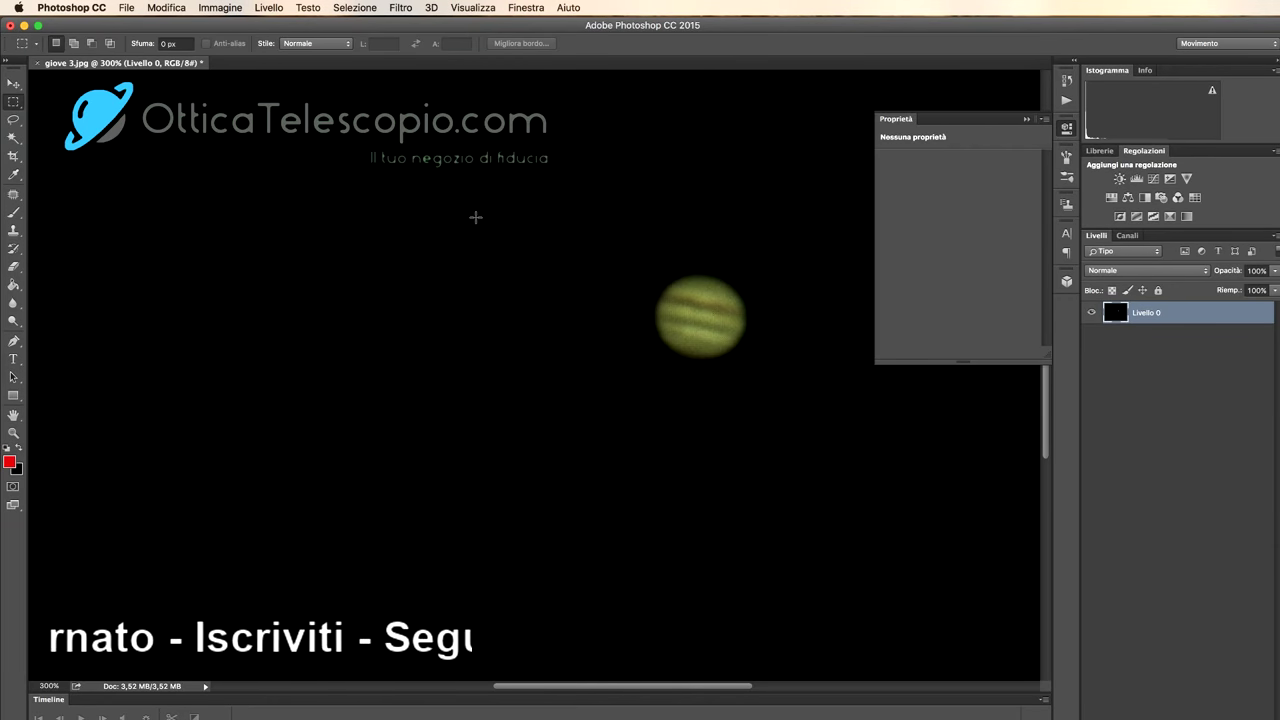
Apply a Curves adjustment to the RGB channel with a slightly raised midpoint at input 129, output 137.
left_click(401, 8)
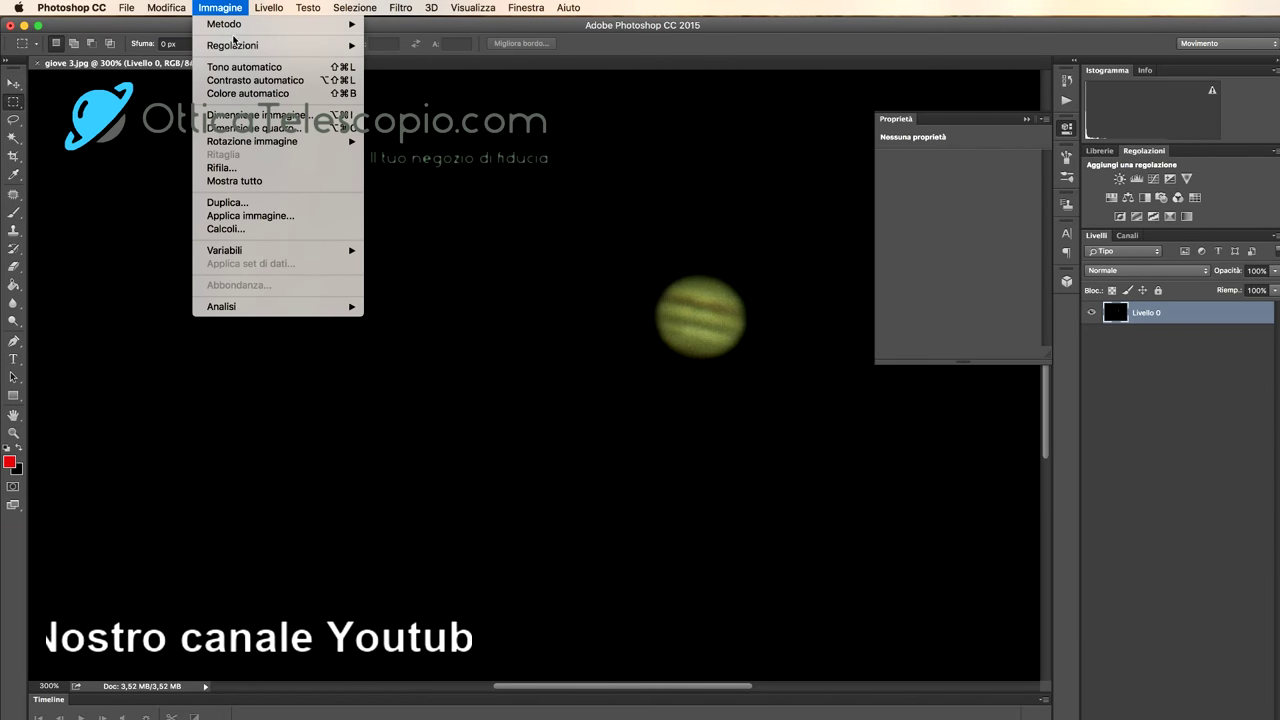
left_click(395, 74)
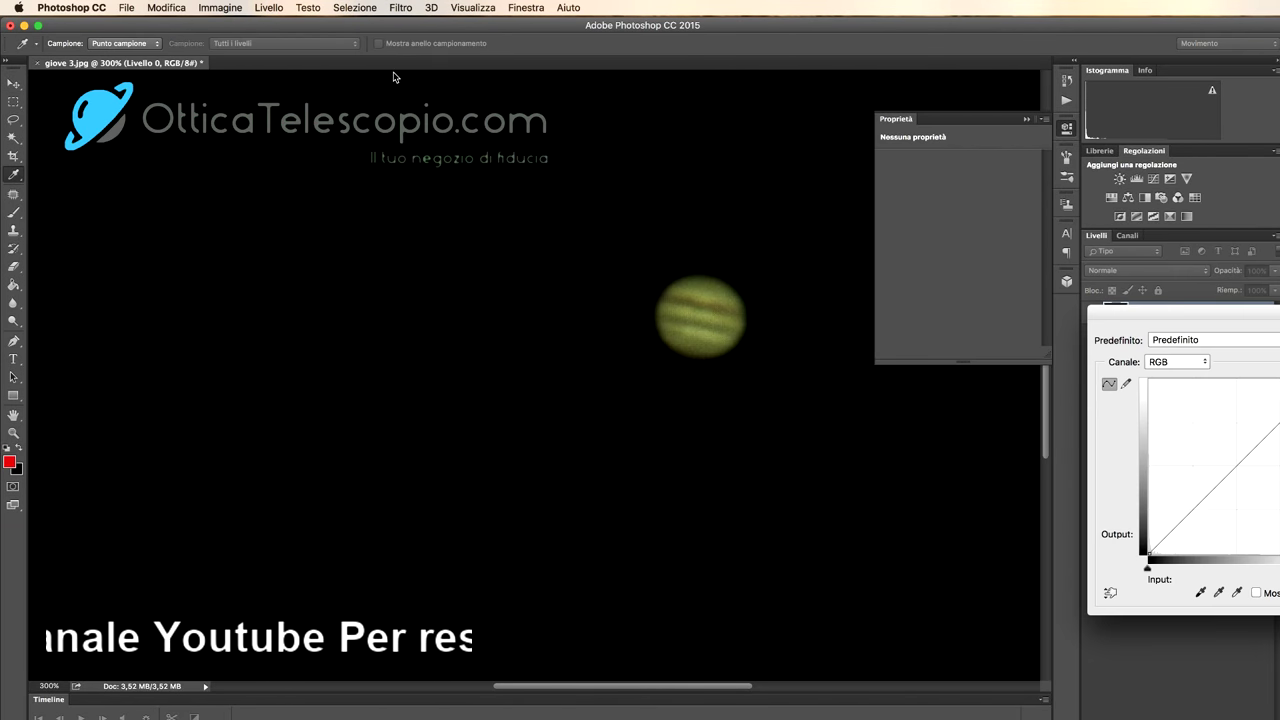
left_click_drag(1198, 314, 201, 178)
left_click(234, 331)
left_click_drag(234, 331, 225, 324)
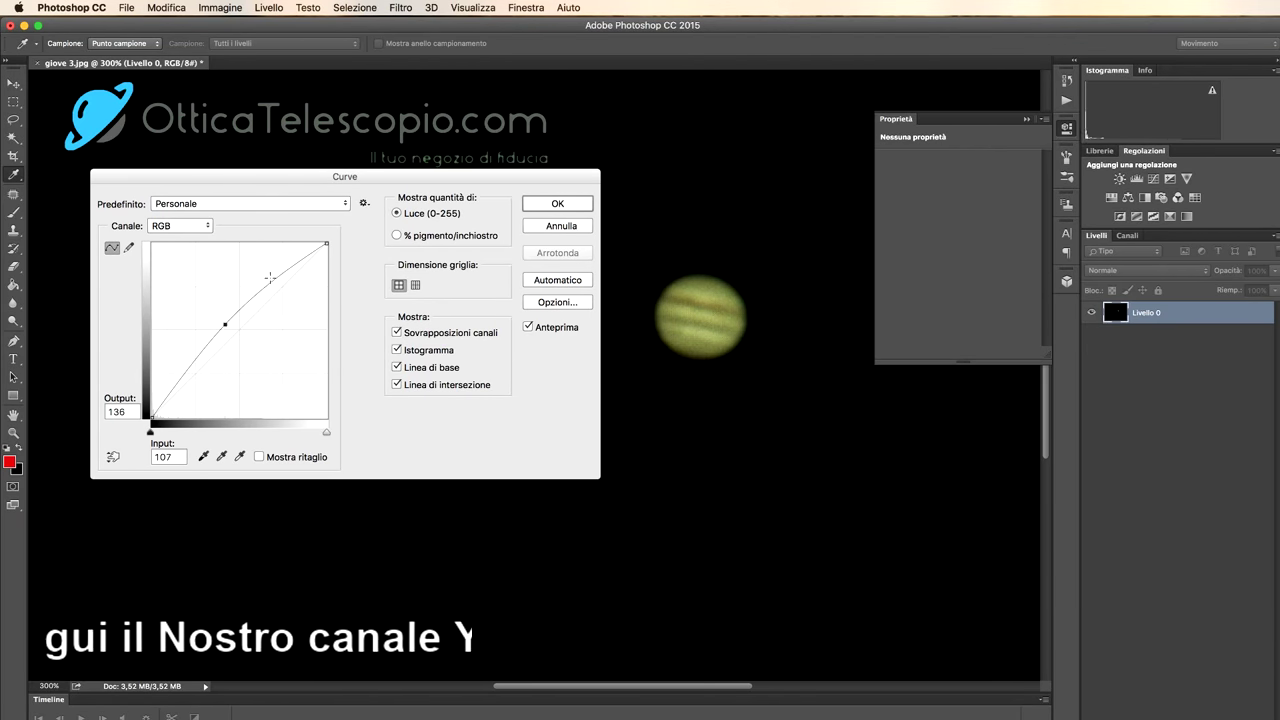
left_click_drag(343, 177, 354, 434)
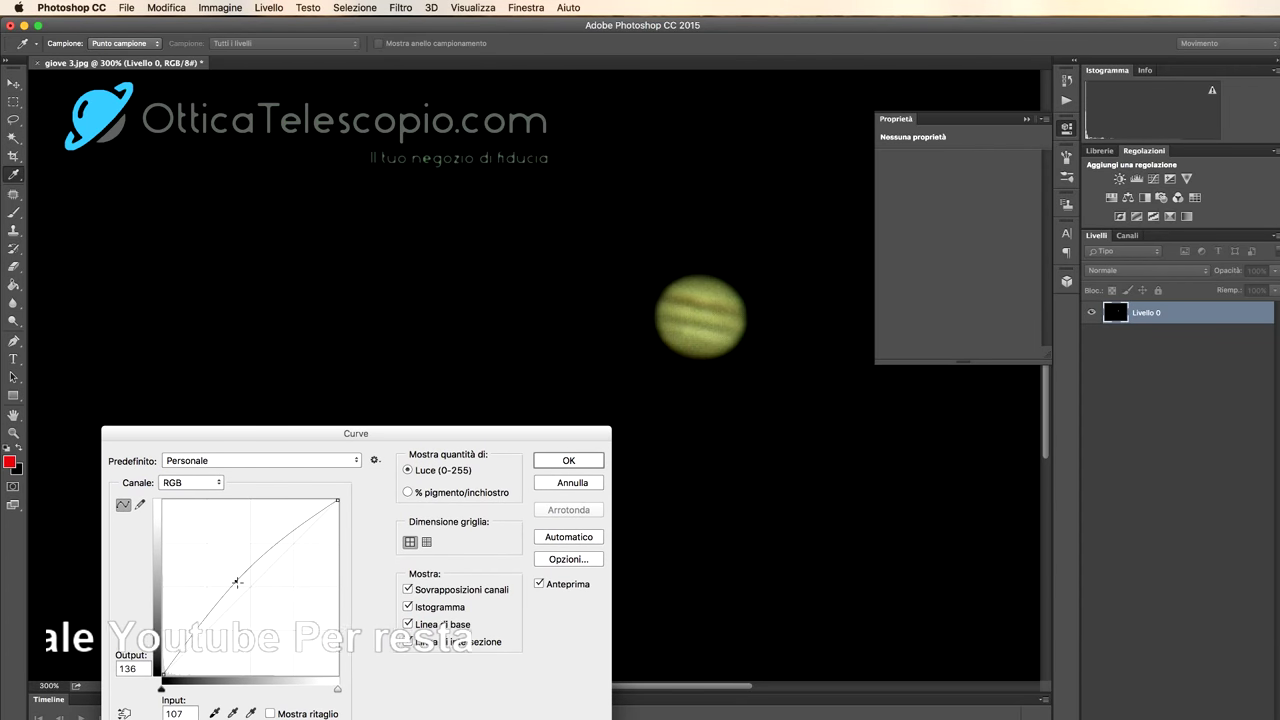
mouse_move(236, 581)
left_mouse_down()
mouse_move(224, 567)
mouse_move(254, 586)
left_mouse_up()
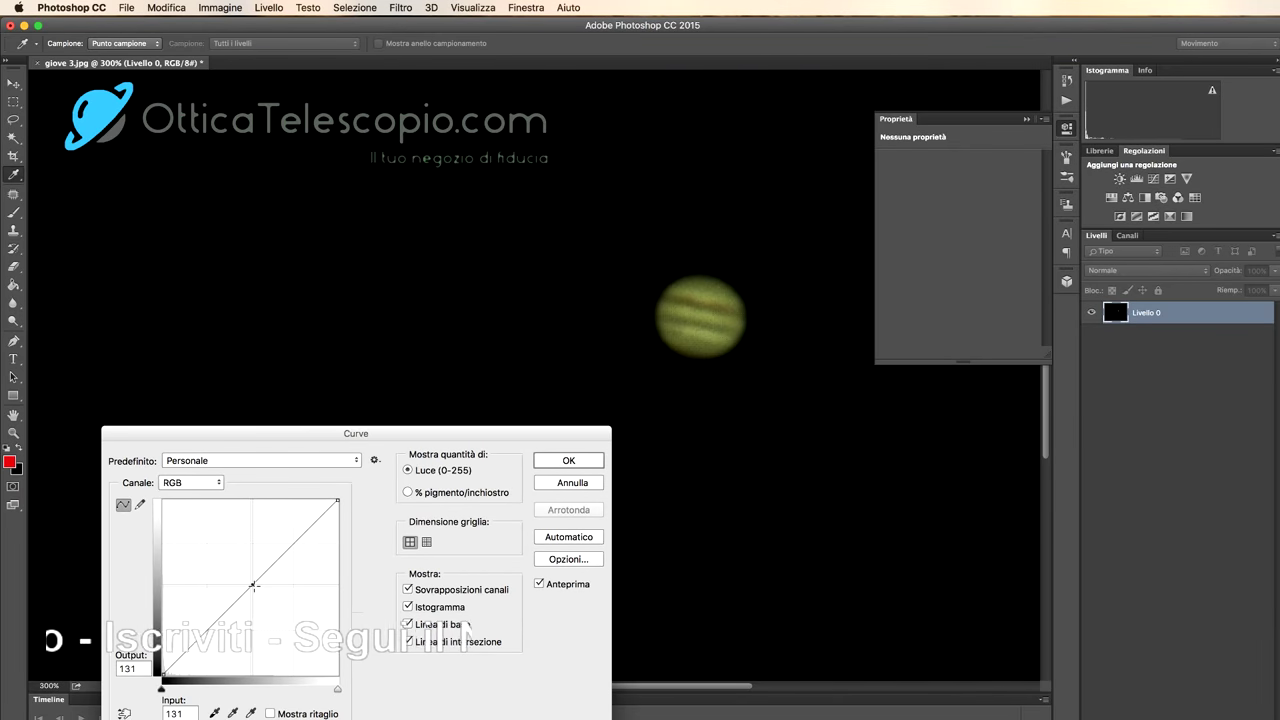
left_click_drag(254, 586, 252, 581)
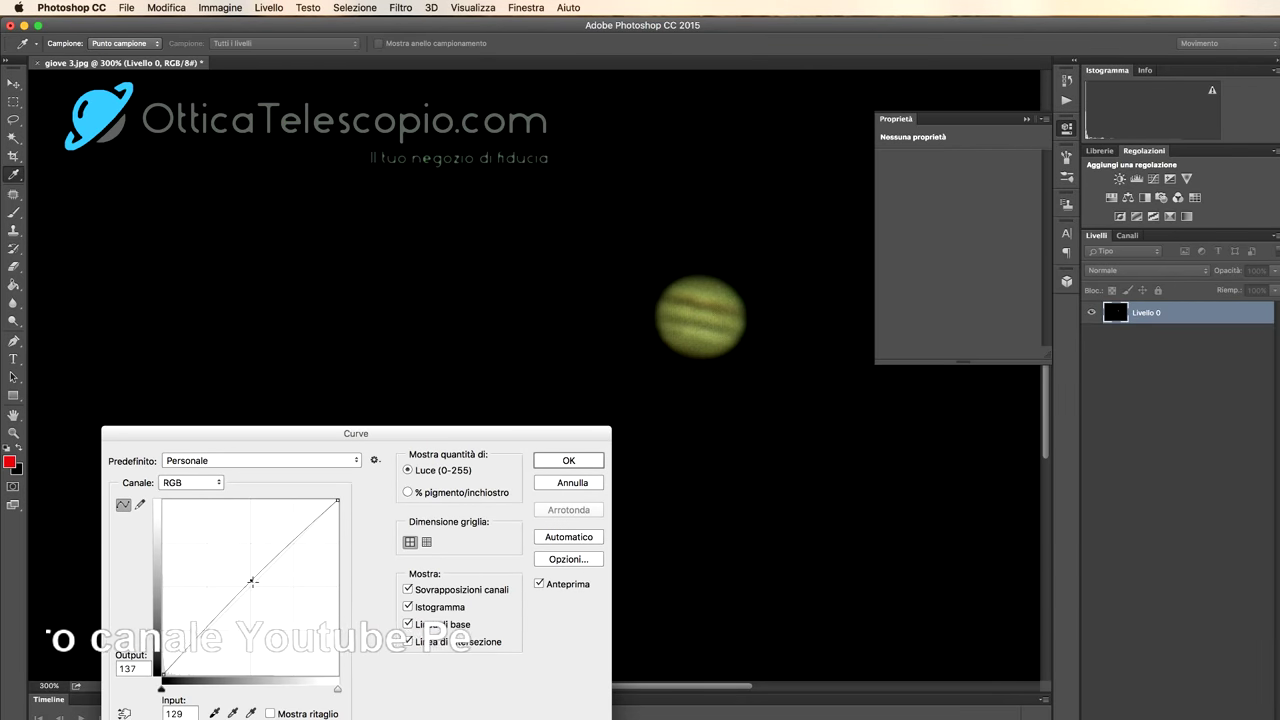
left_click(592, 463)
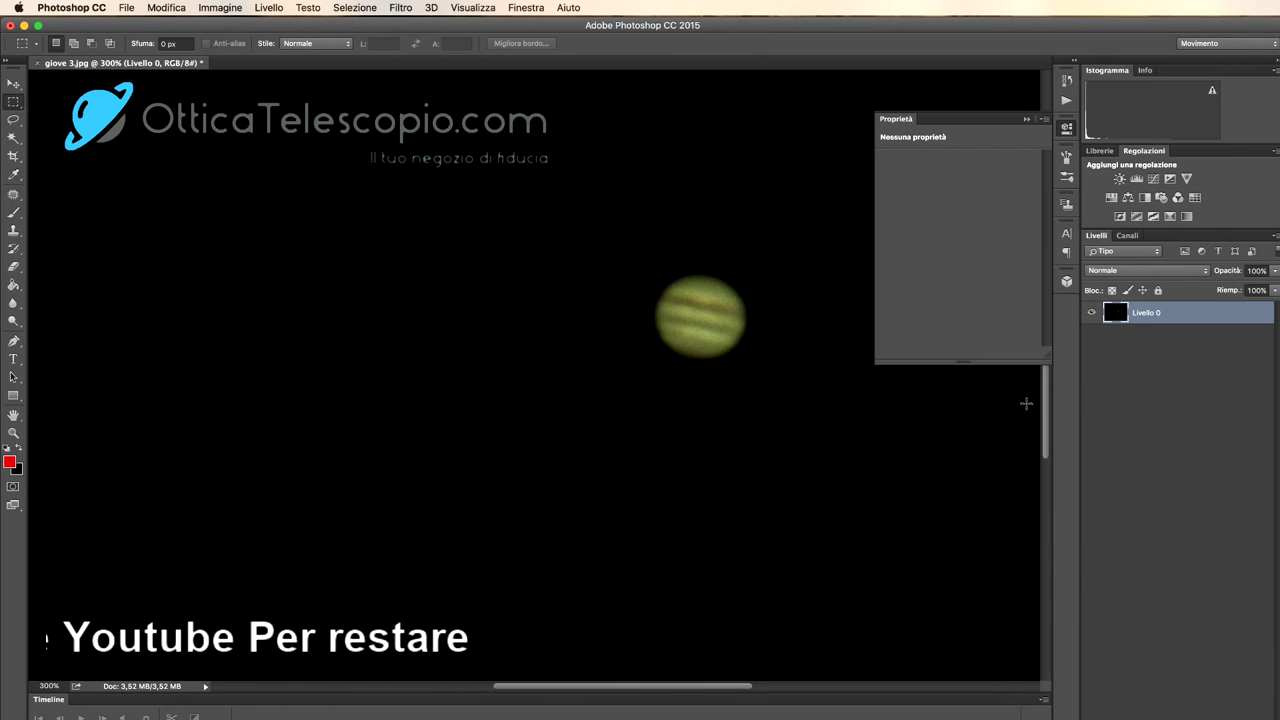
Duplicate the Livello 0 layer, keeping the suggested name Livello 0 copia.
right_click(1146, 313)
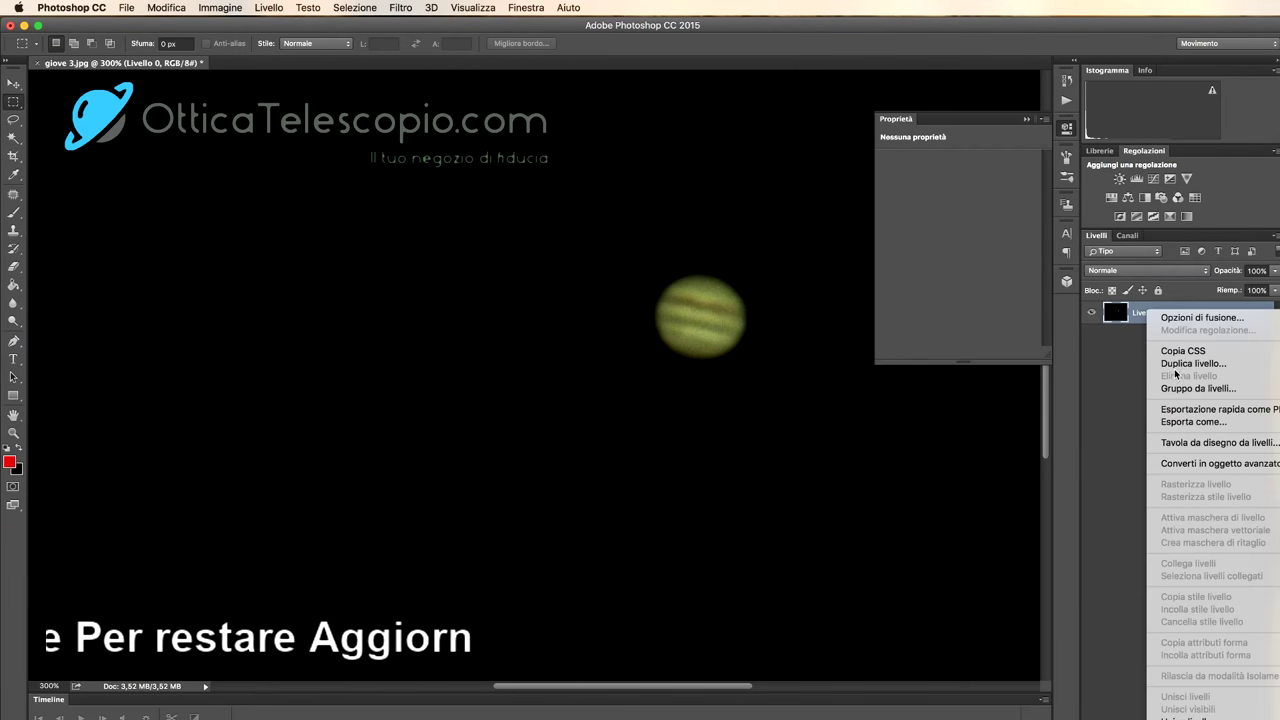
right_click(1163, 315)
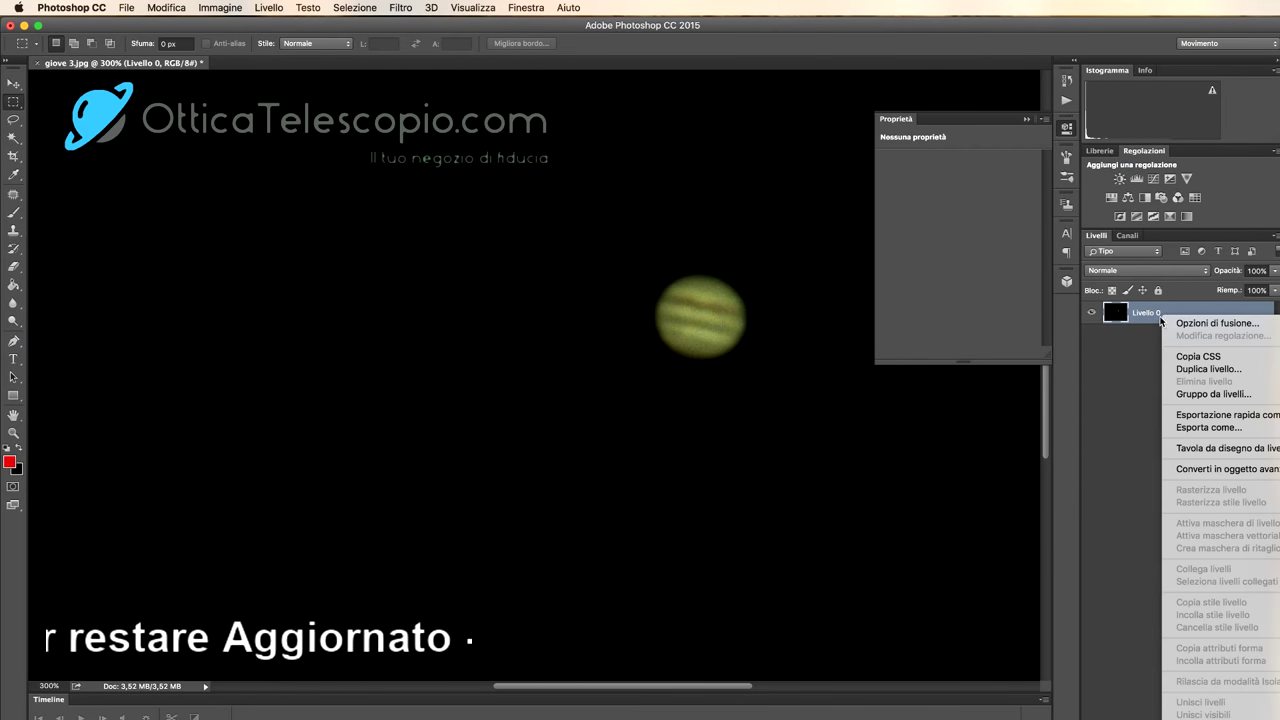
left_click(1180, 369)
left_click(1053, 423)
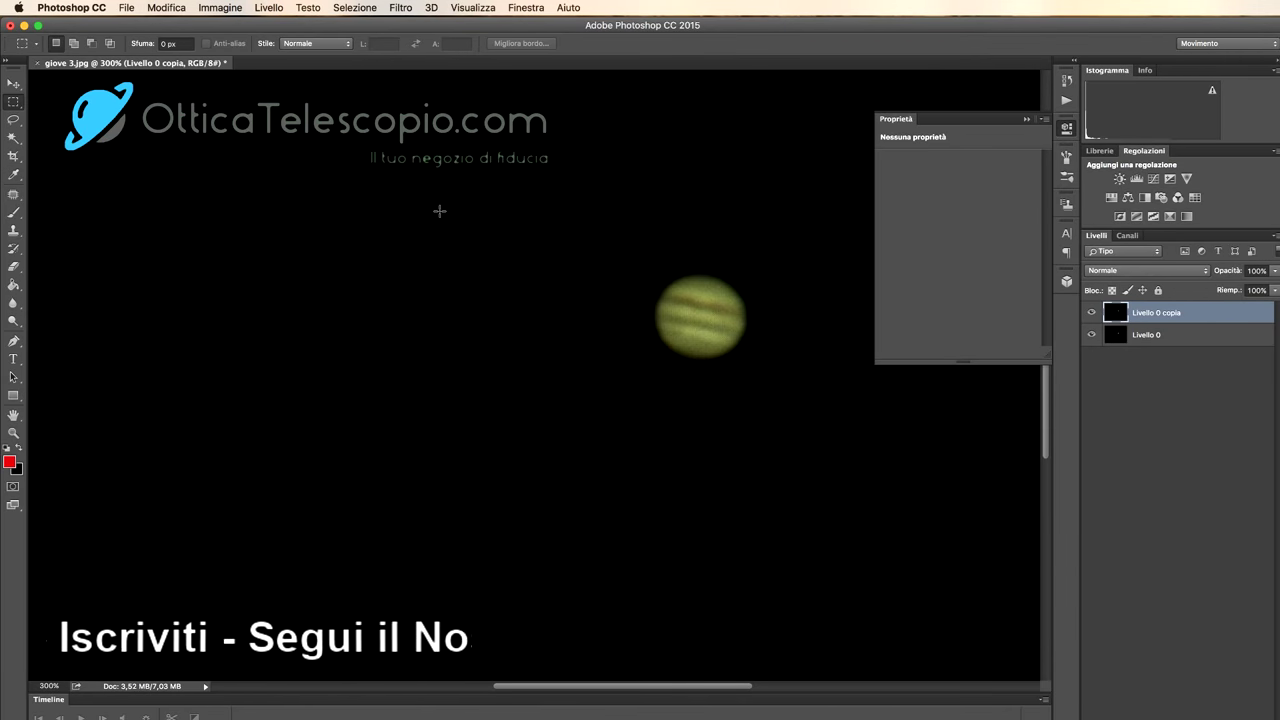
Start a Color Balance adjustment on the duplicated layer and shift the midtones toward blue to +31.
left_click(396, 7)
mouse_move(220, 8)
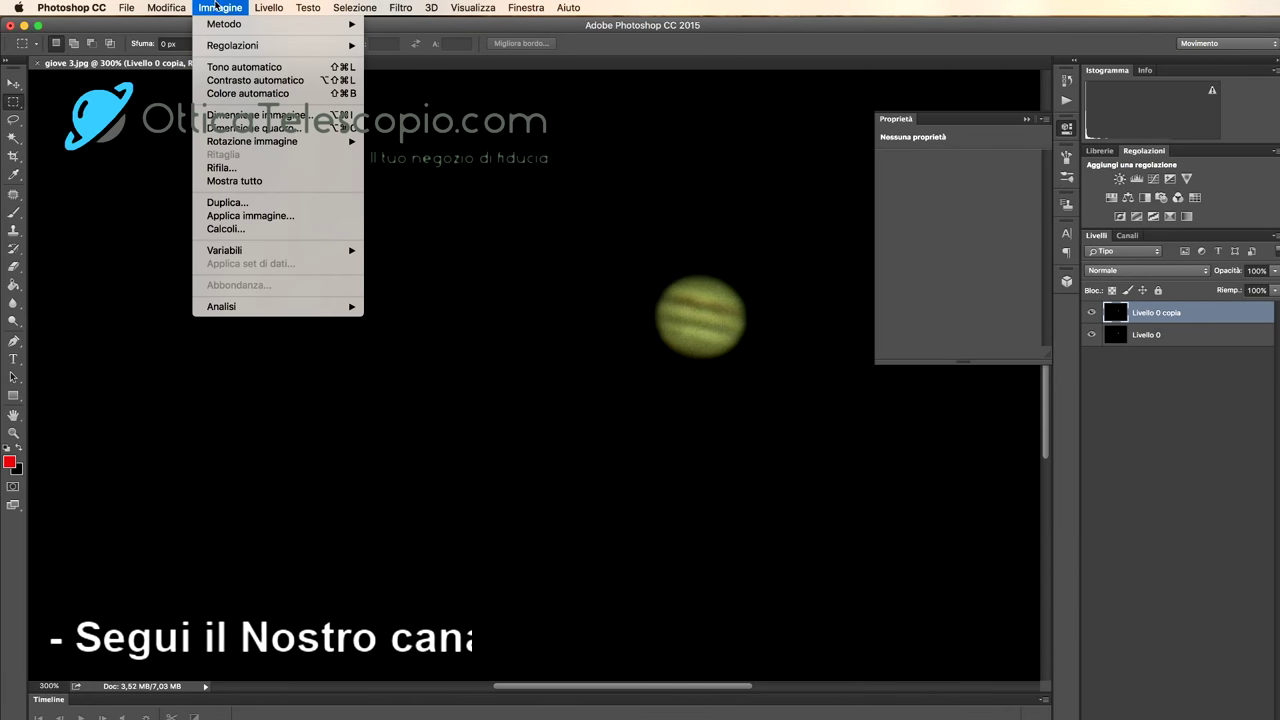
mouse_move(221, 46)
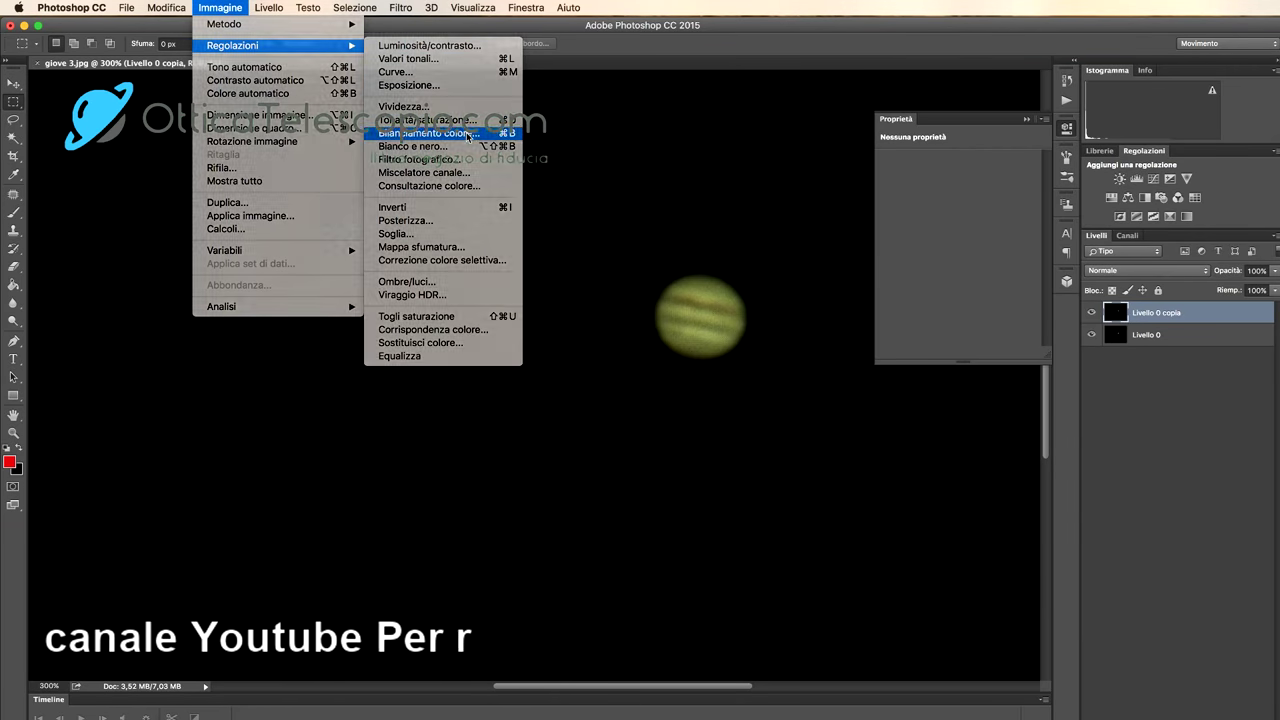
left_click(468, 136)
left_click_drag(975, 349, 293, 259)
left_click_drag(327, 347, 348, 352)
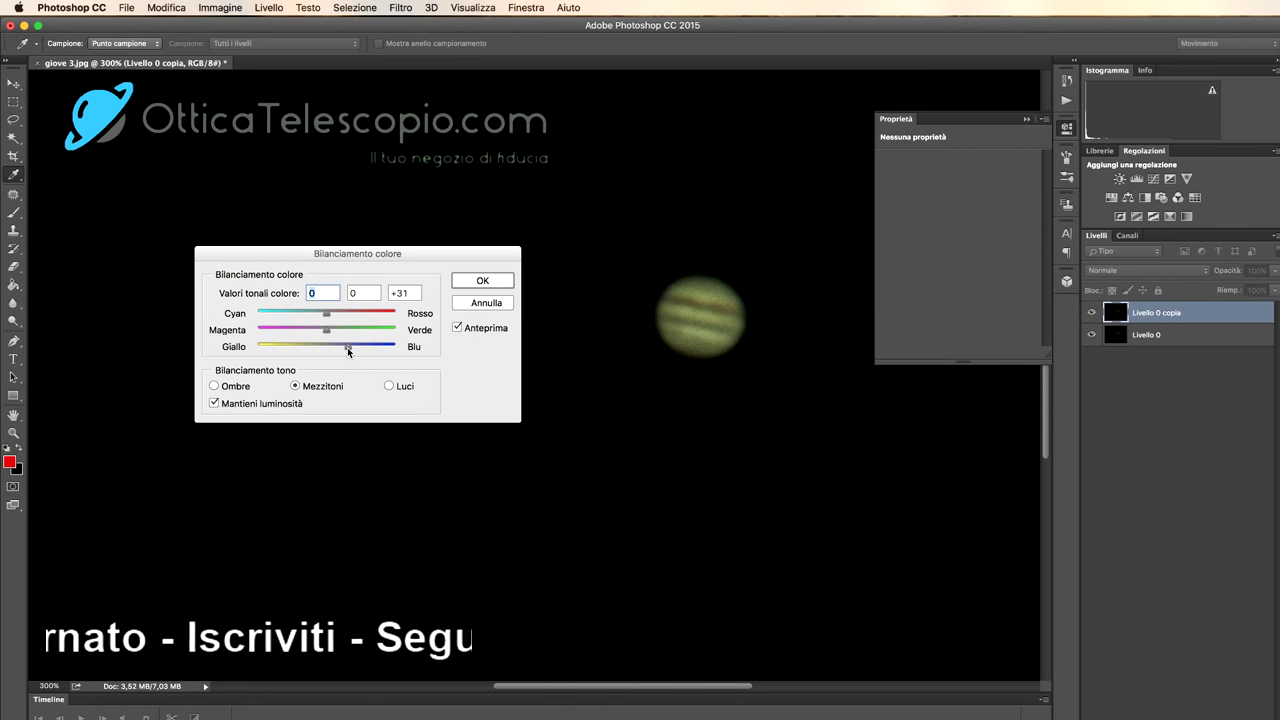
left_click_drag(348, 352, 348, 352)
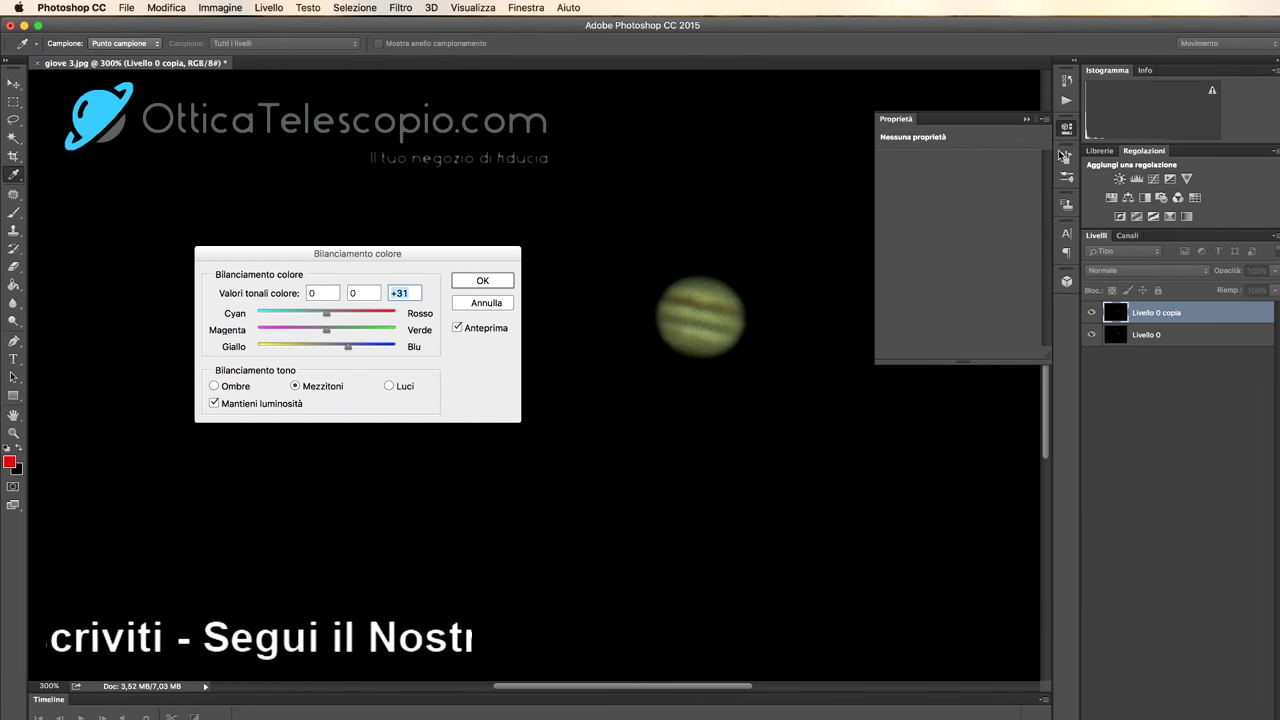
Bring up the Info read-outs in place of the histogram and show the Libraries in place of the Adjustments.
left_click(1145, 71)
left_click(1116, 72)
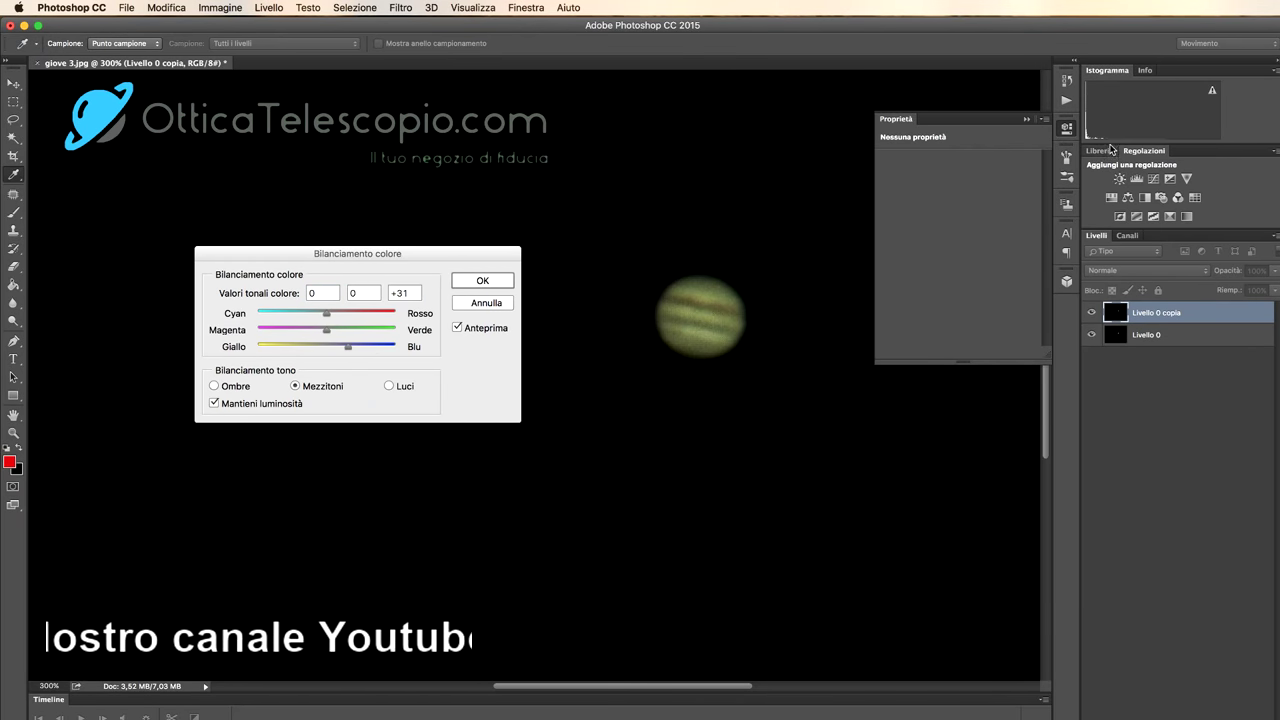
left_click(1104, 150)
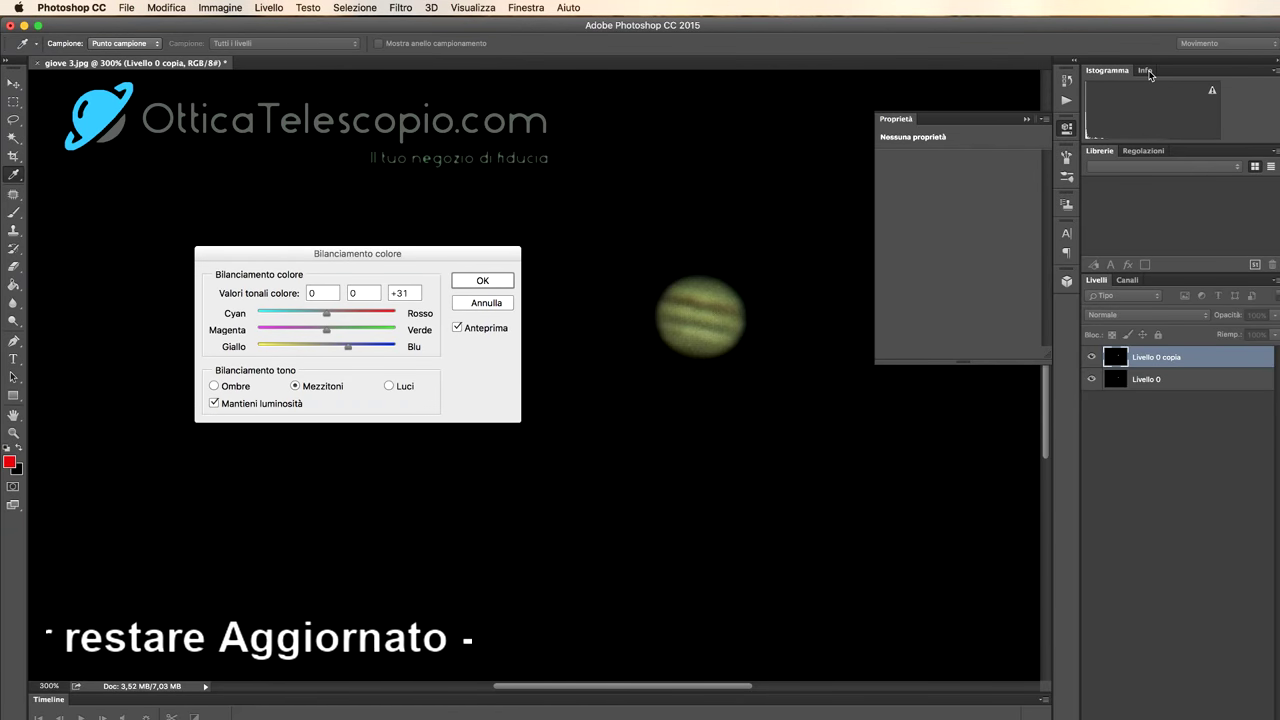
left_click(1147, 71)
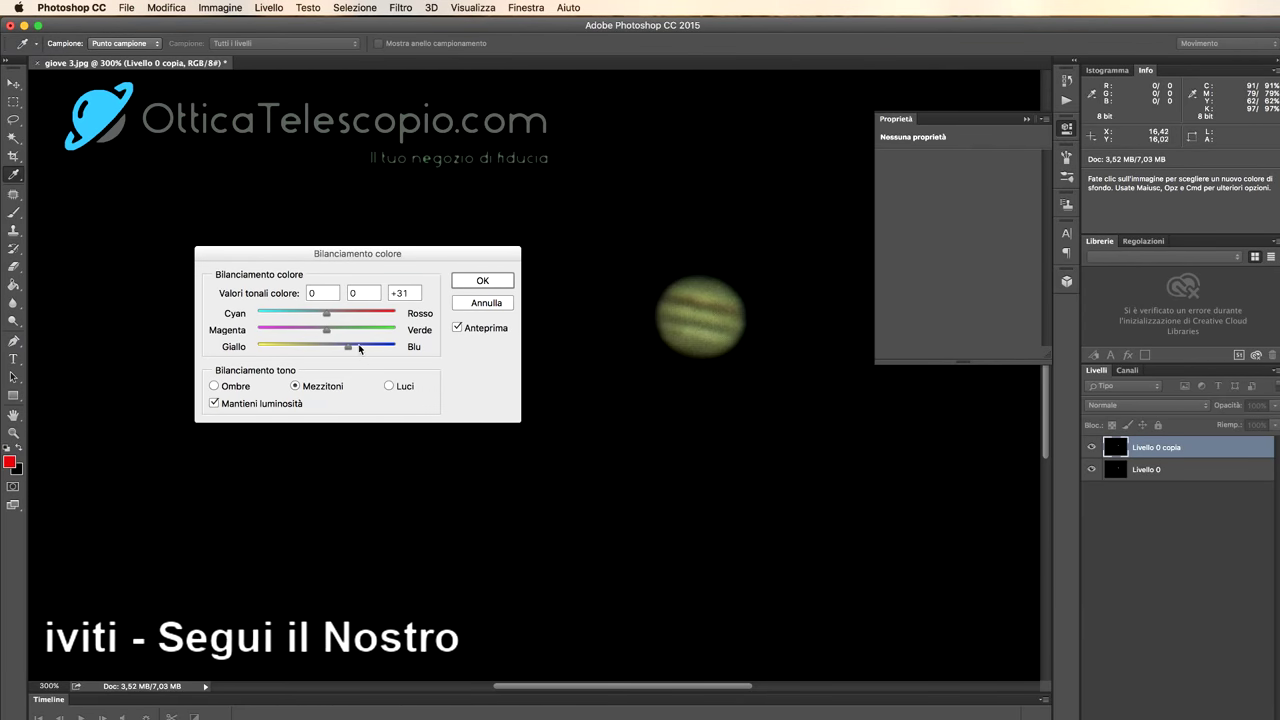
Set the midtones' red balance to +11 and green to -7, and the highlights to +15 red, +3 green, +30 blue.
left_click_drag(326, 333, 336, 318)
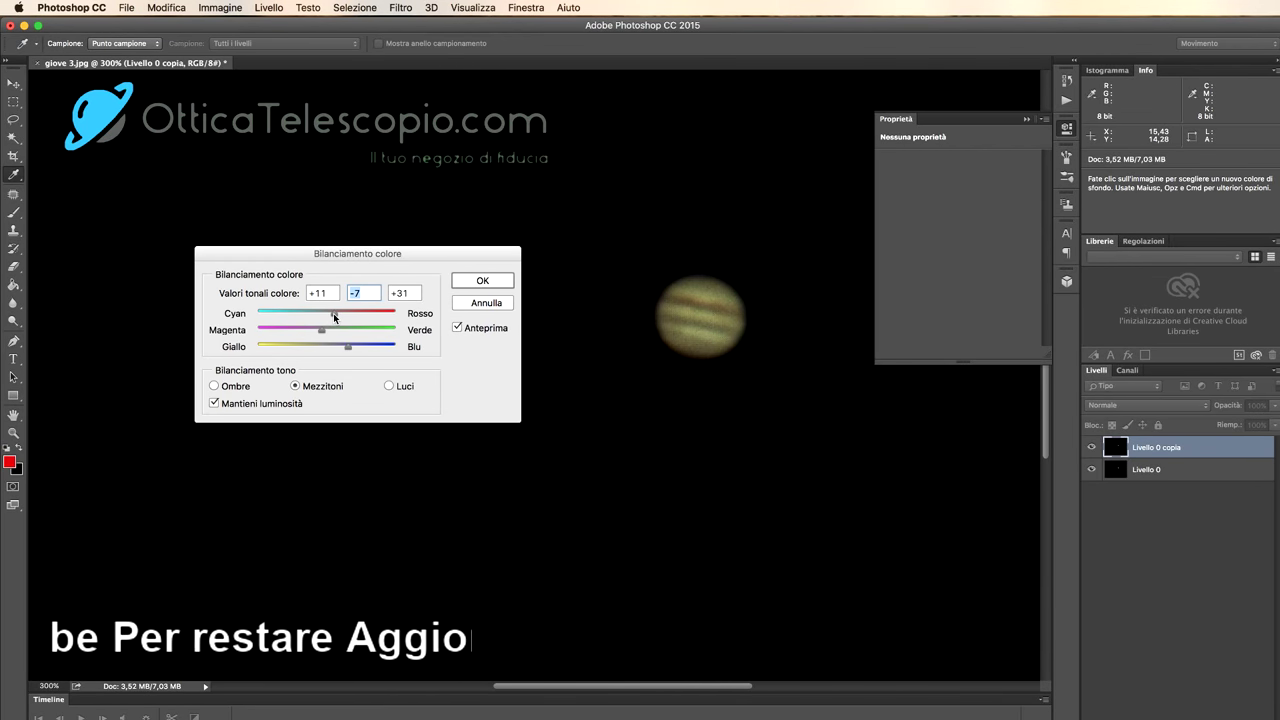
left_click(390, 386)
left_click_drag(326, 347, 332, 318)
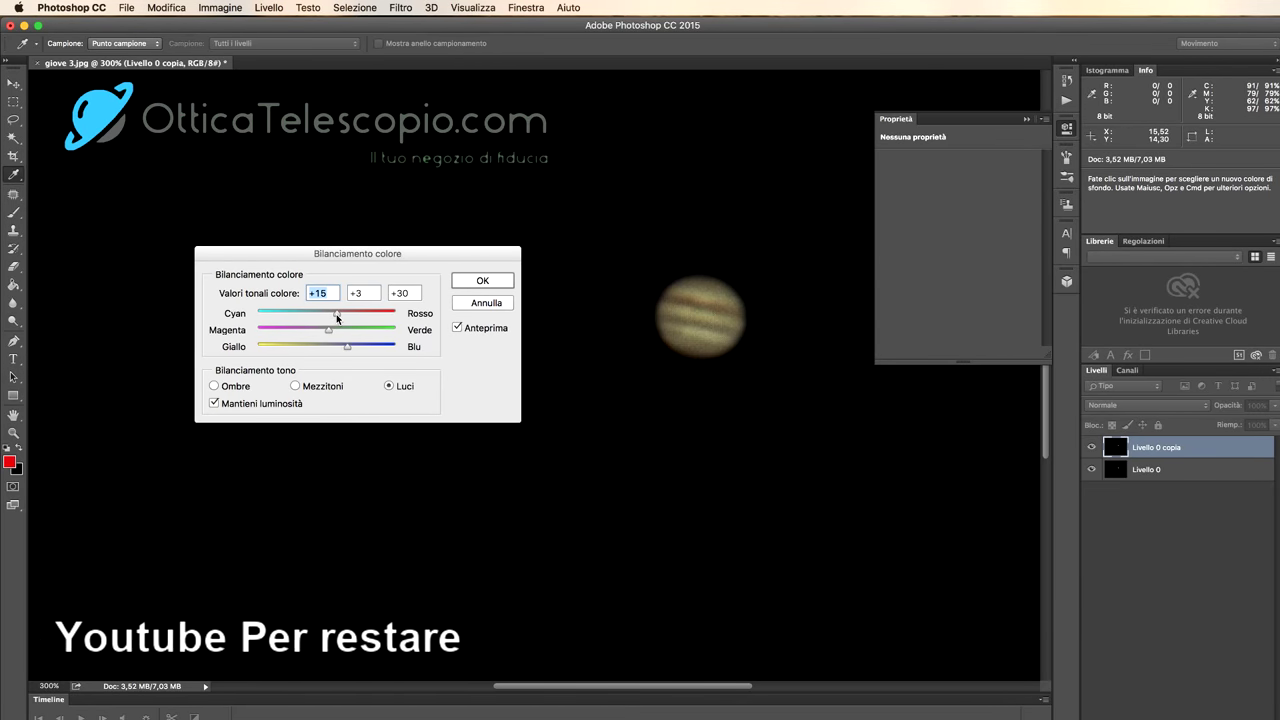
Set the shadows' color balance to +8 red, +4 green and +12 blue, and apply the adjustment.
left_click(245, 388)
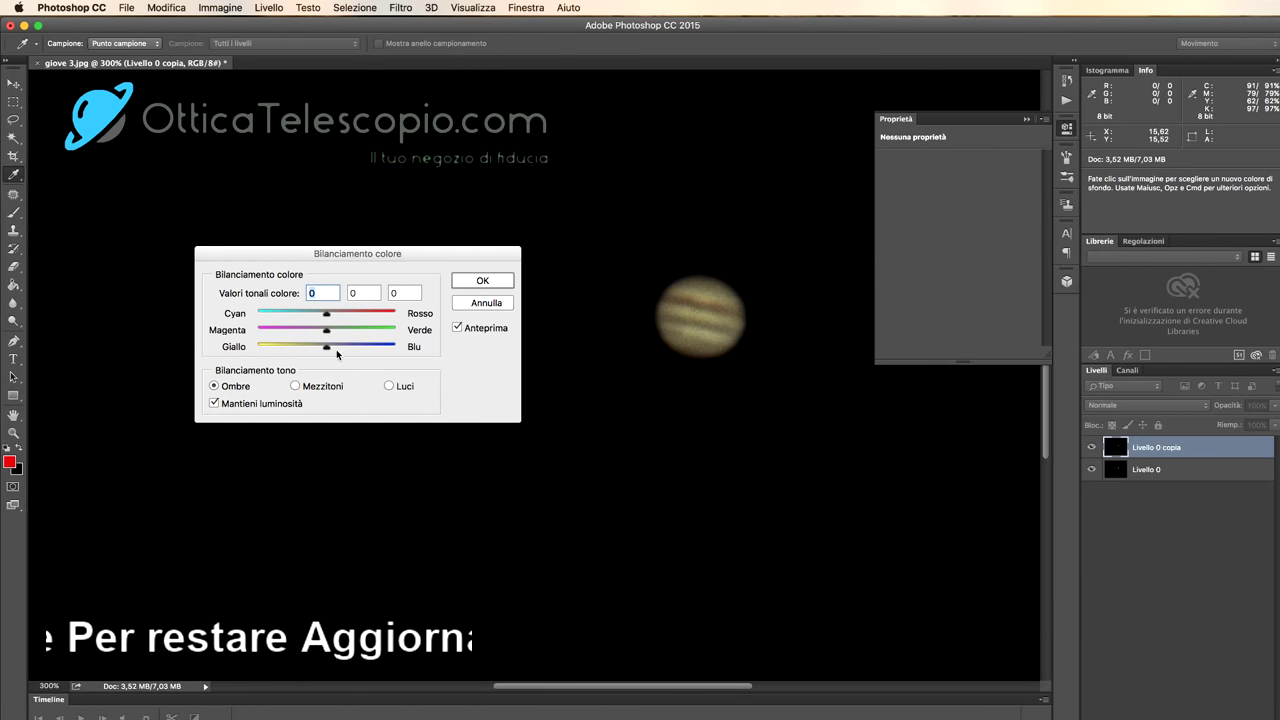
left_click_drag(327, 348, 333, 318)
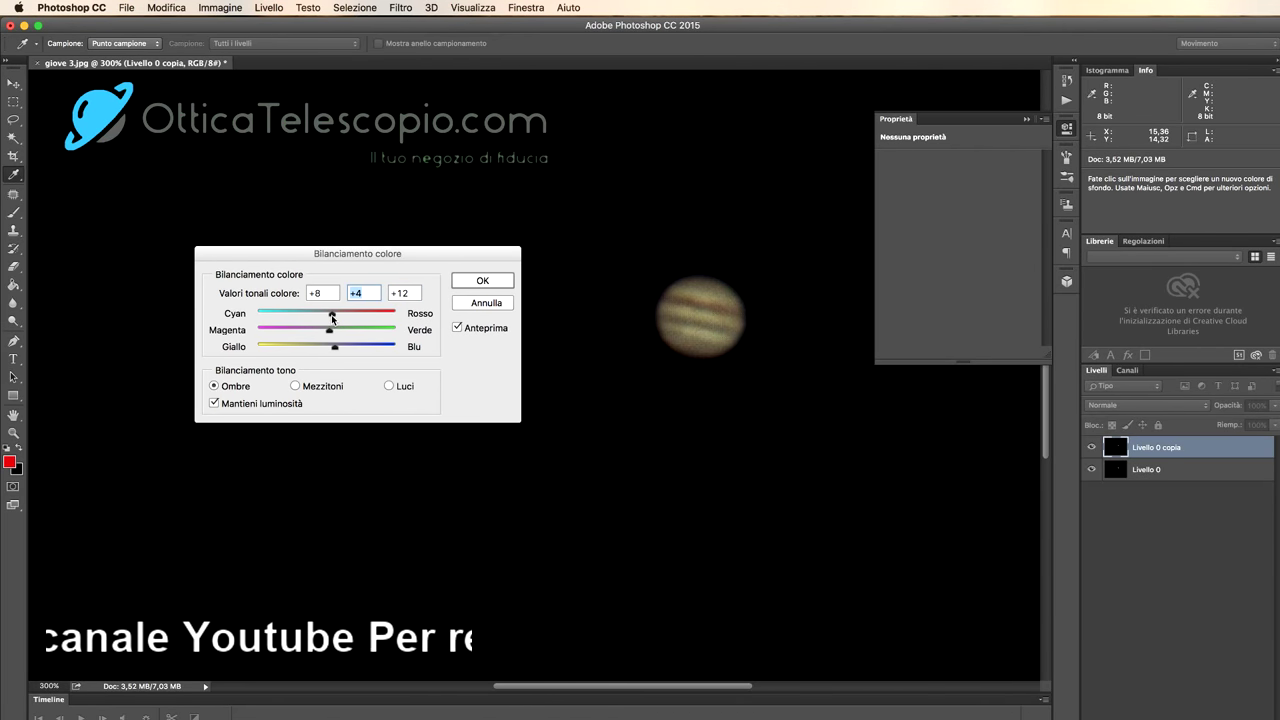
left_click_drag(333, 318, 333, 318)
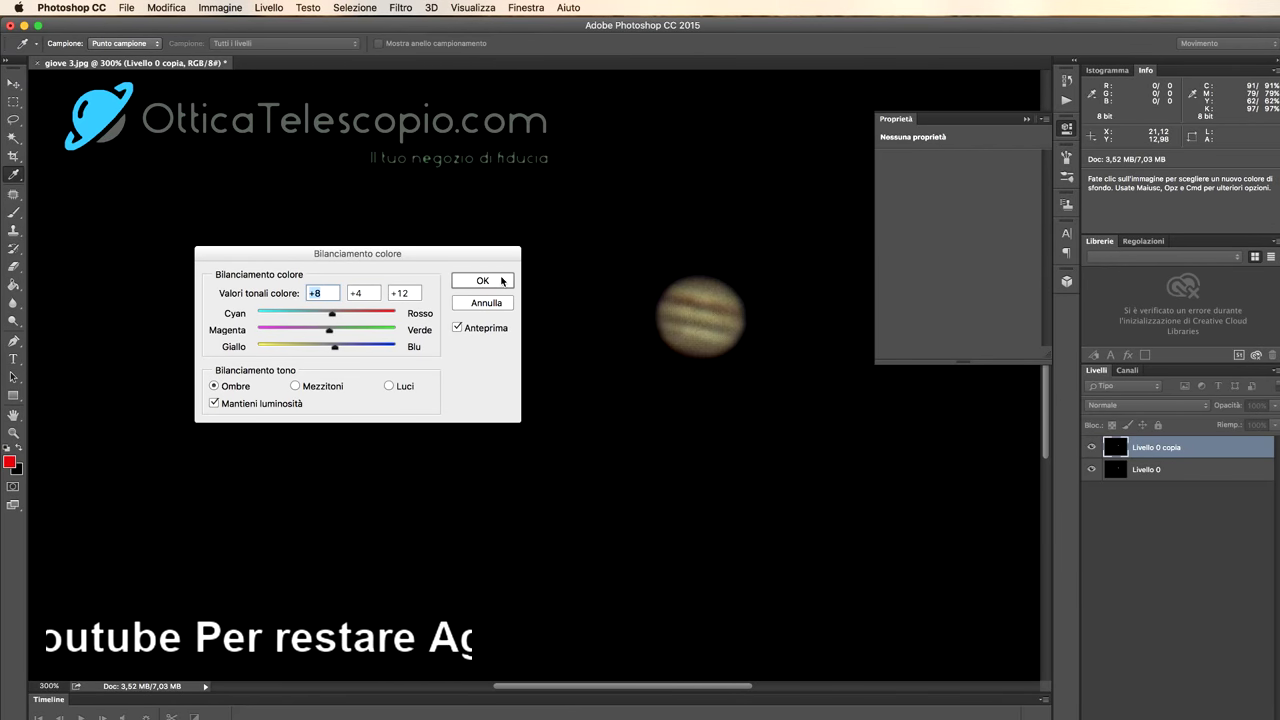
left_click(482, 281)
key("m")
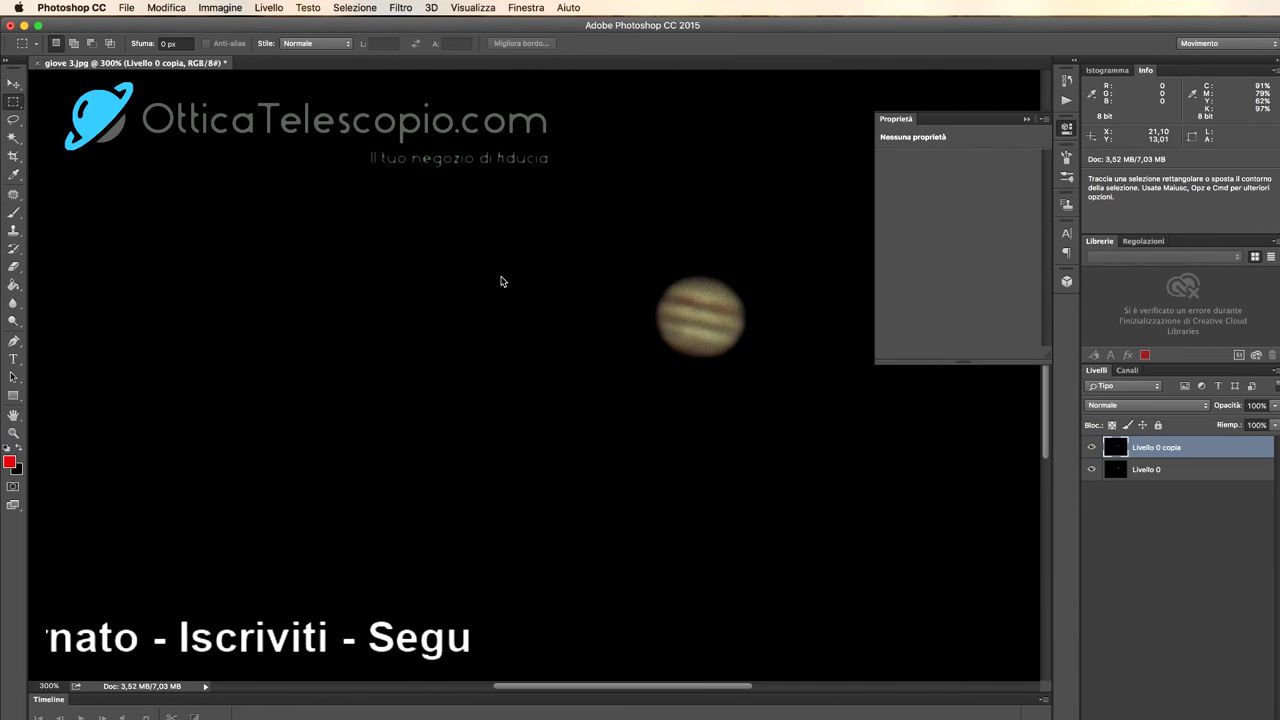
Hide and show the Livello 0 copia layer to compare Jupiter before and after the color correction.
left_click(1093, 448)
left_click(1093, 448)
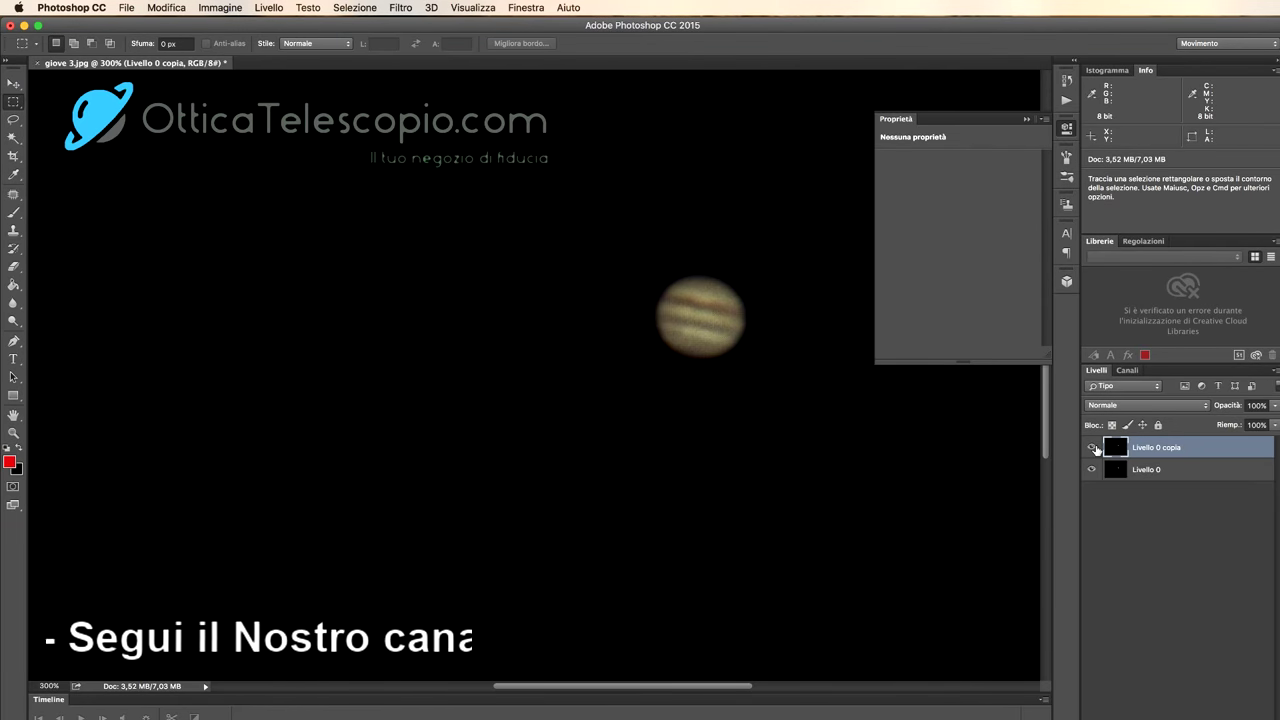
Duplicate the color-corrected Livello 0 copia layer within giove 3.jpg, keeping the suggested name.
right_click(1155, 452)
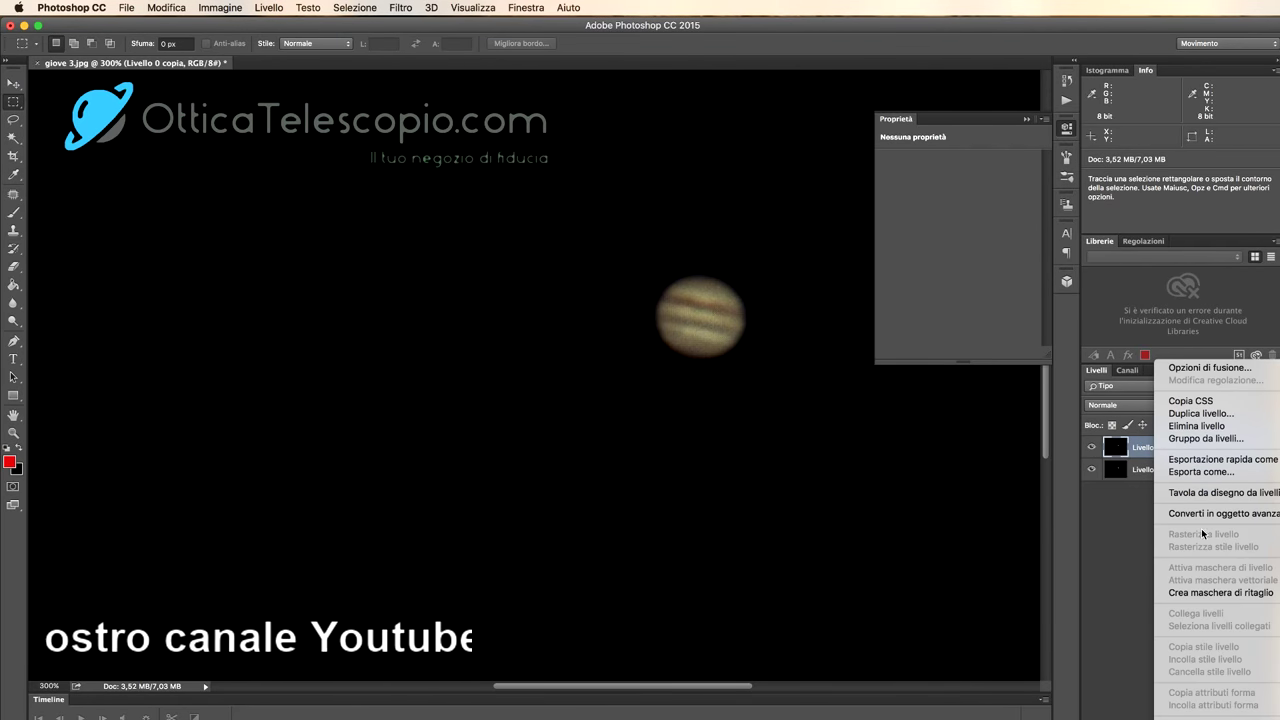
left_click(1201, 413)
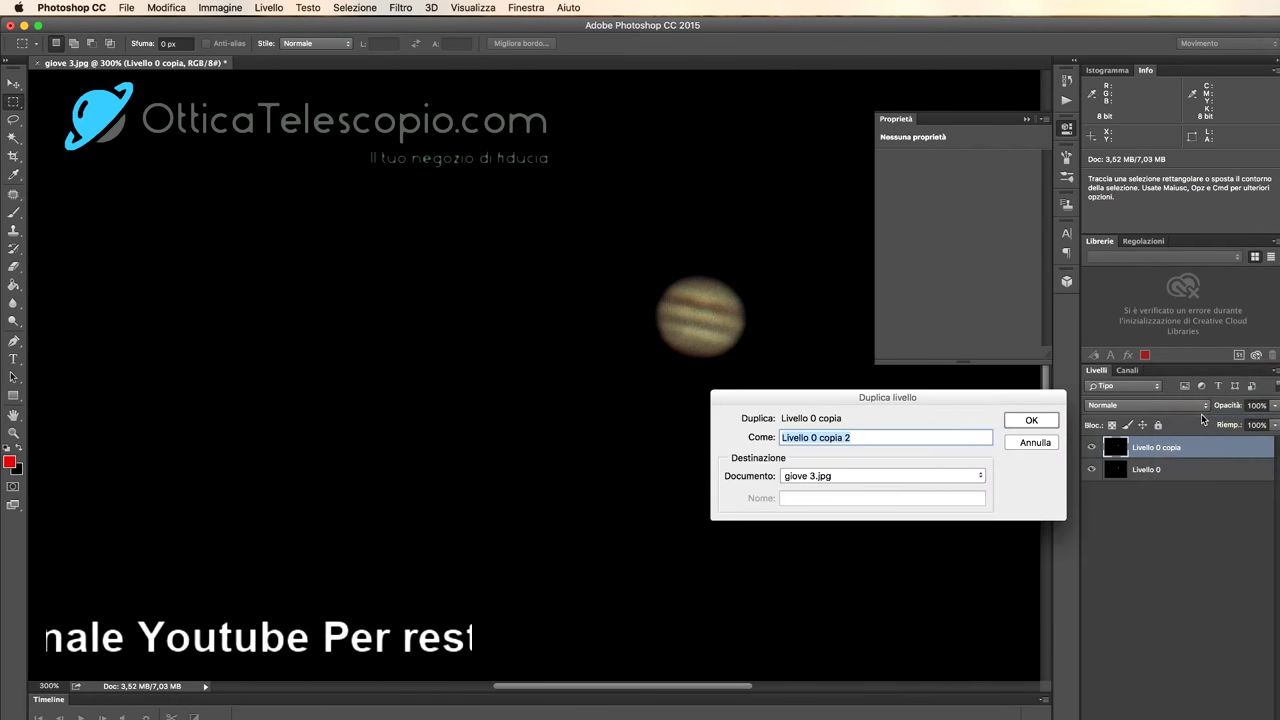
left_click(1024, 419)
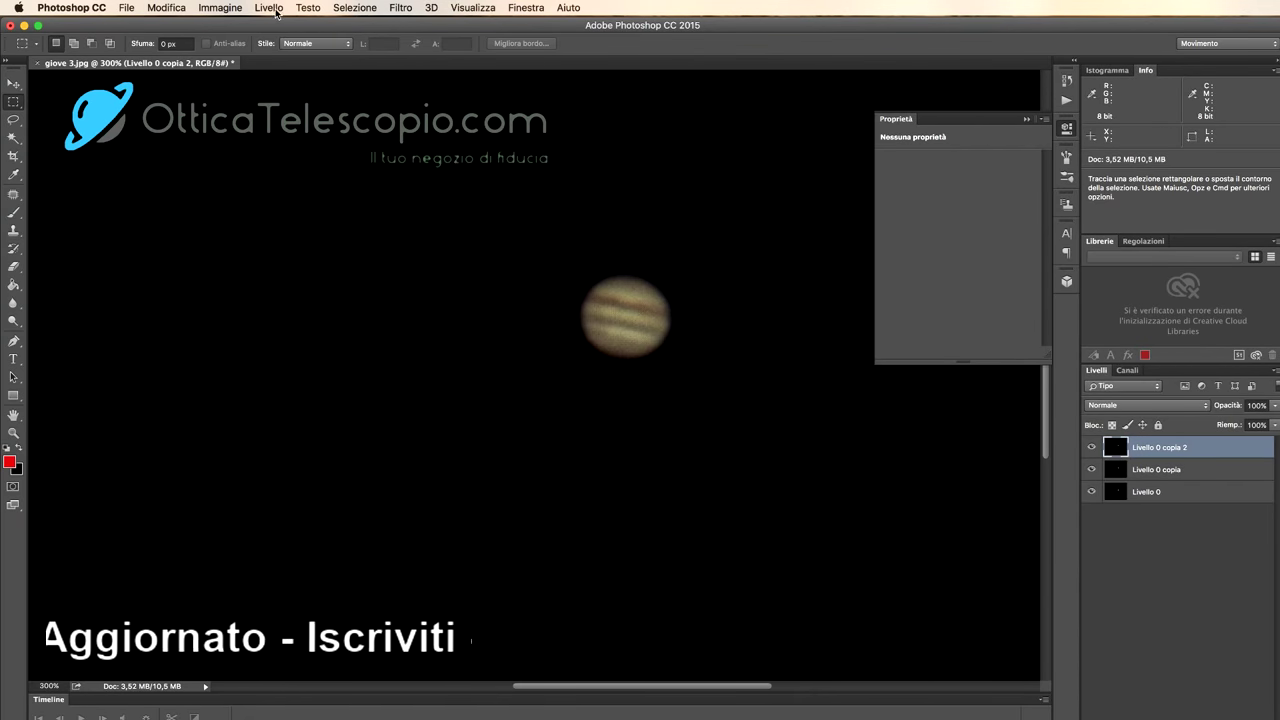
Apply the Accentua passaggio (High Pass) filter with a radius of 3,2 pixels to the new top layer.
left_click(232, 8)
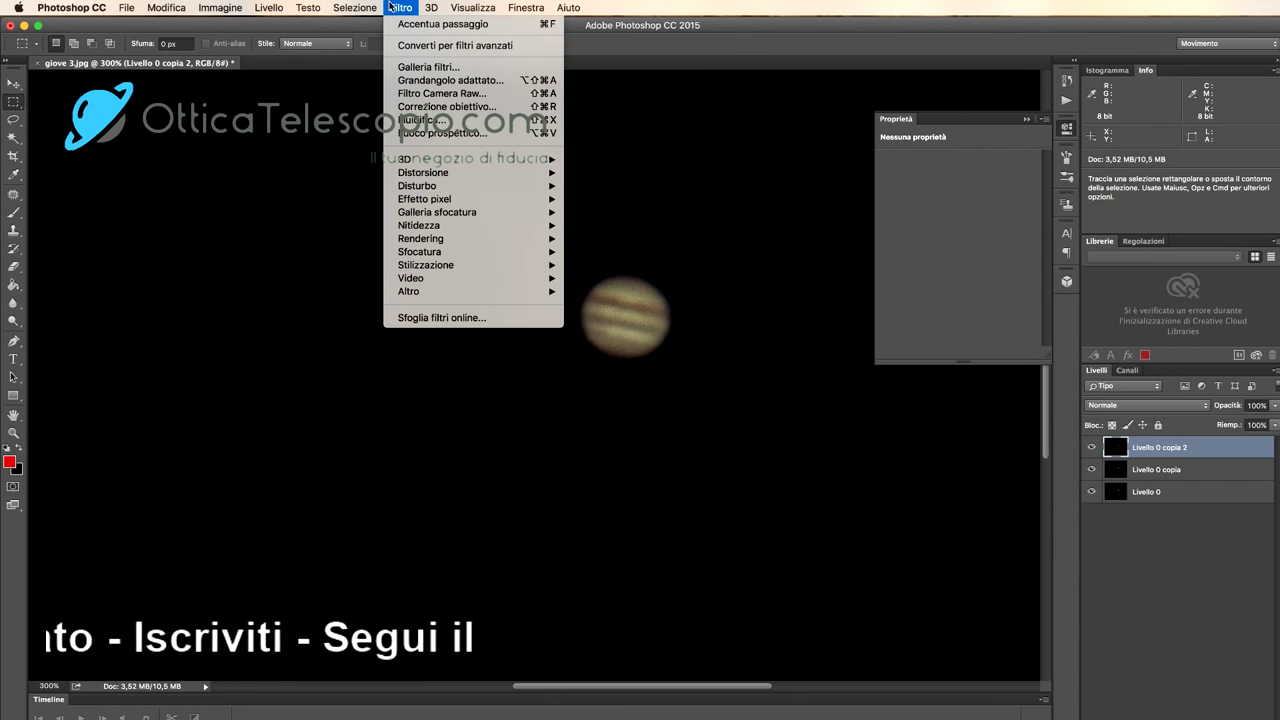
mouse_move(540, 291)
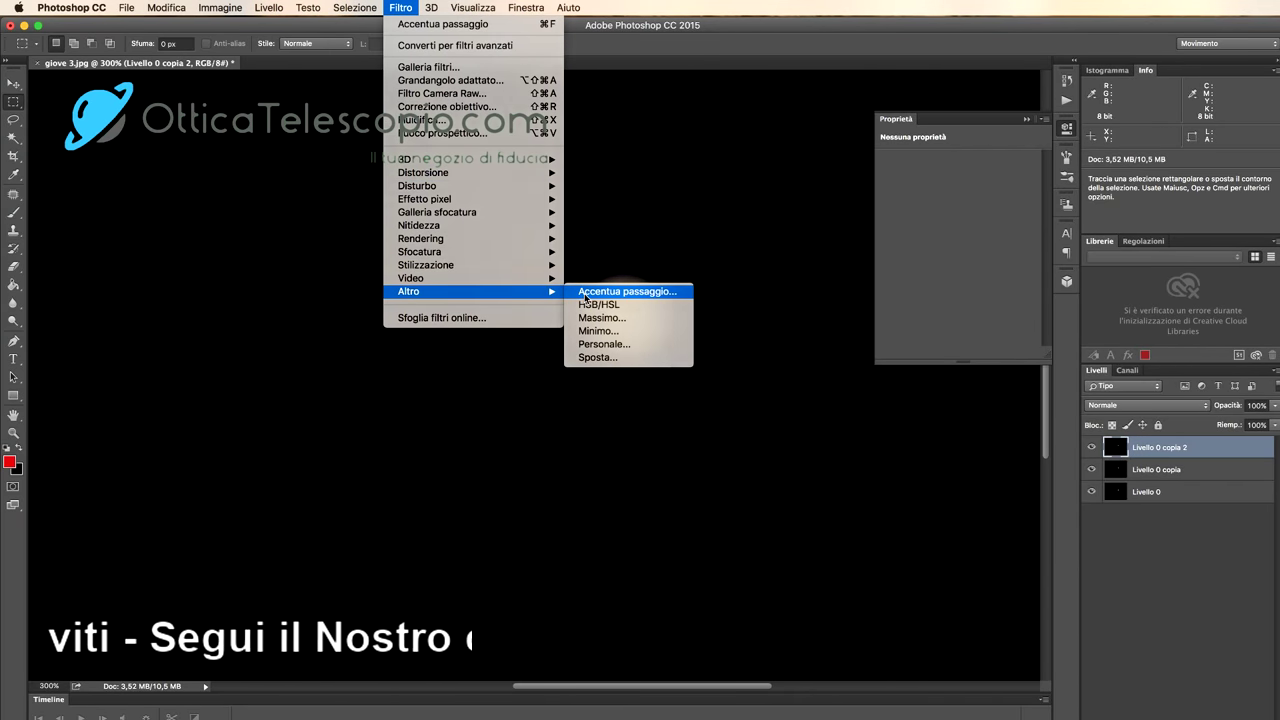
left_click(585, 293)
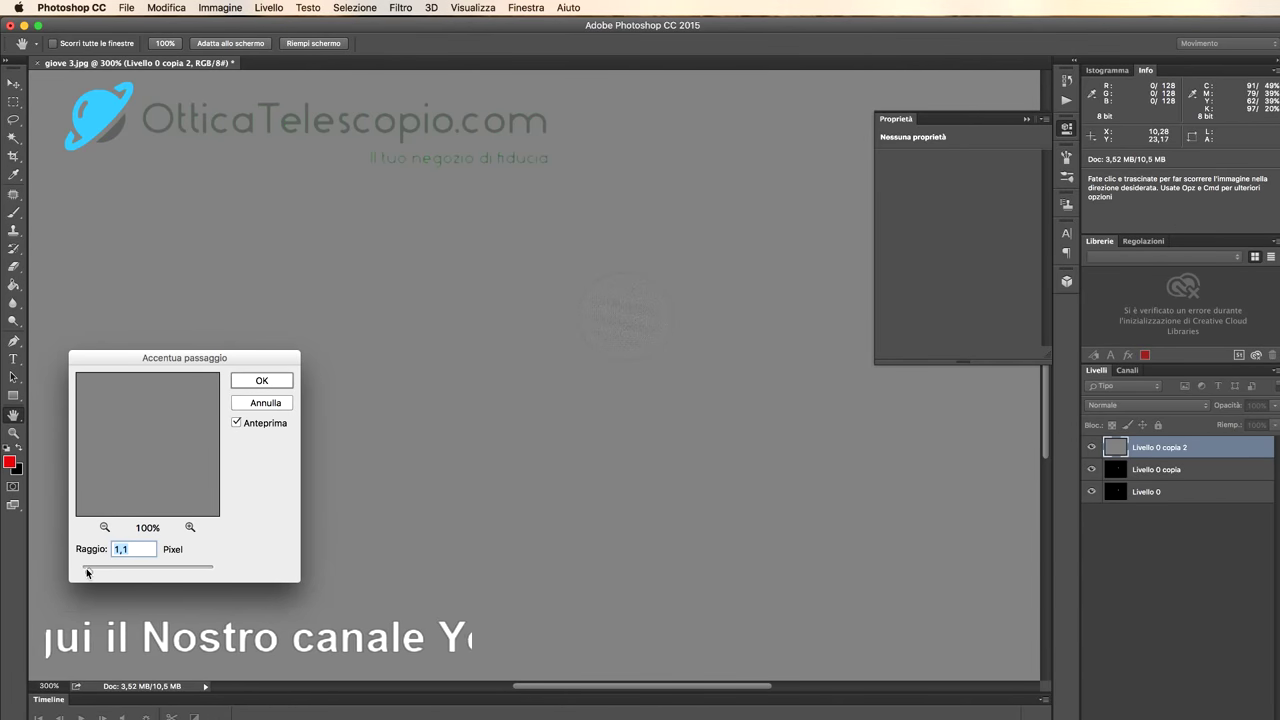
left_click_drag(88, 569, 103, 572)
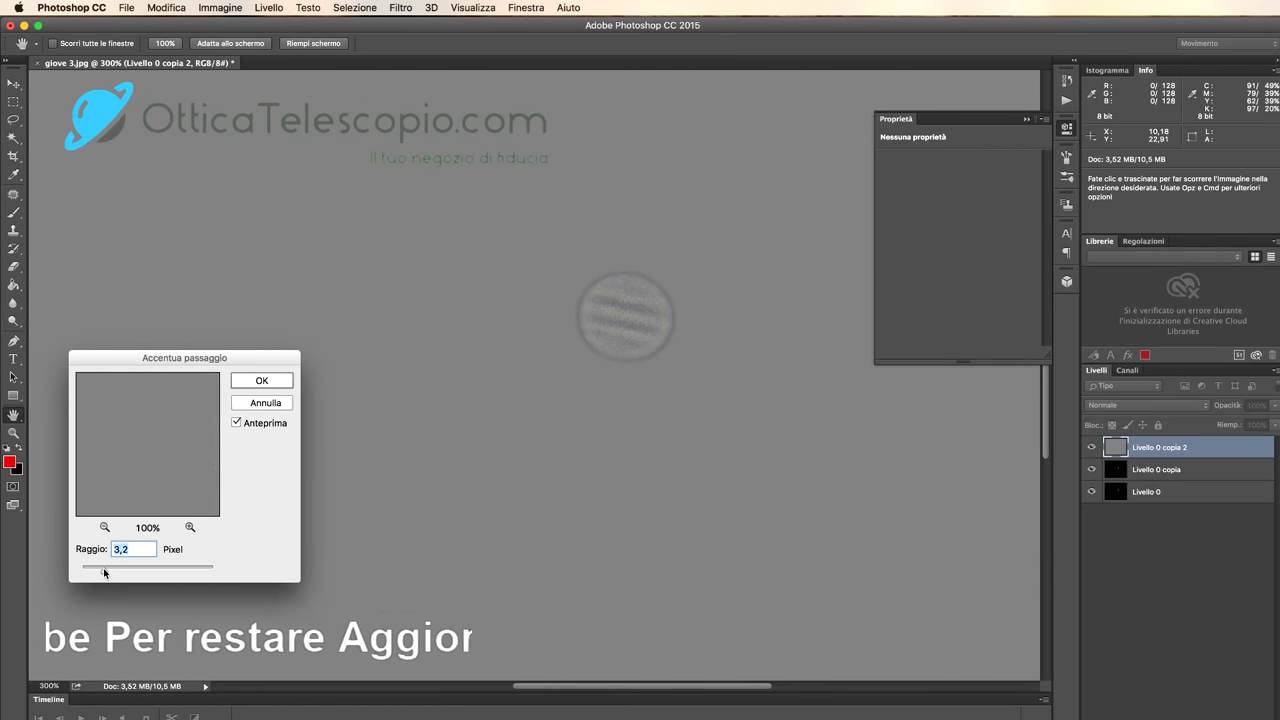
left_click(261, 380)
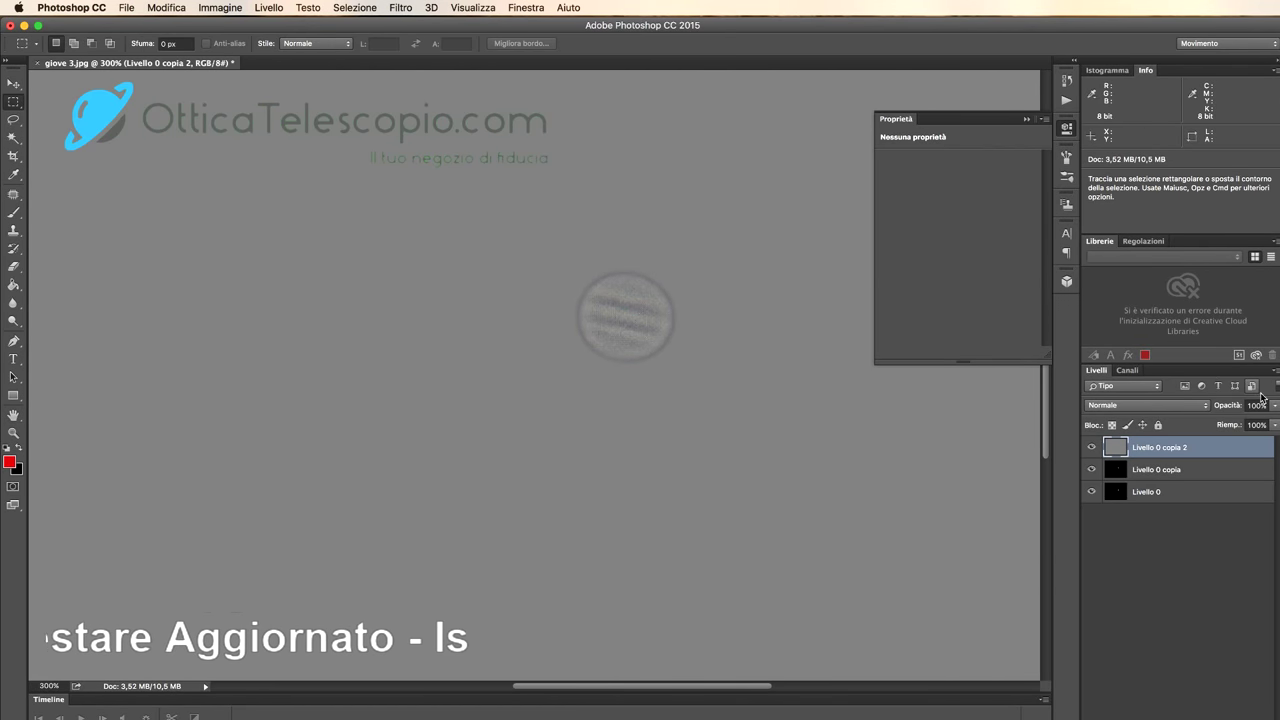
Set the High Pass layer's blend mode to Sovrapponi (Overlay) and toggle its visibility to compare the sharpening.
left_click(1144, 406)
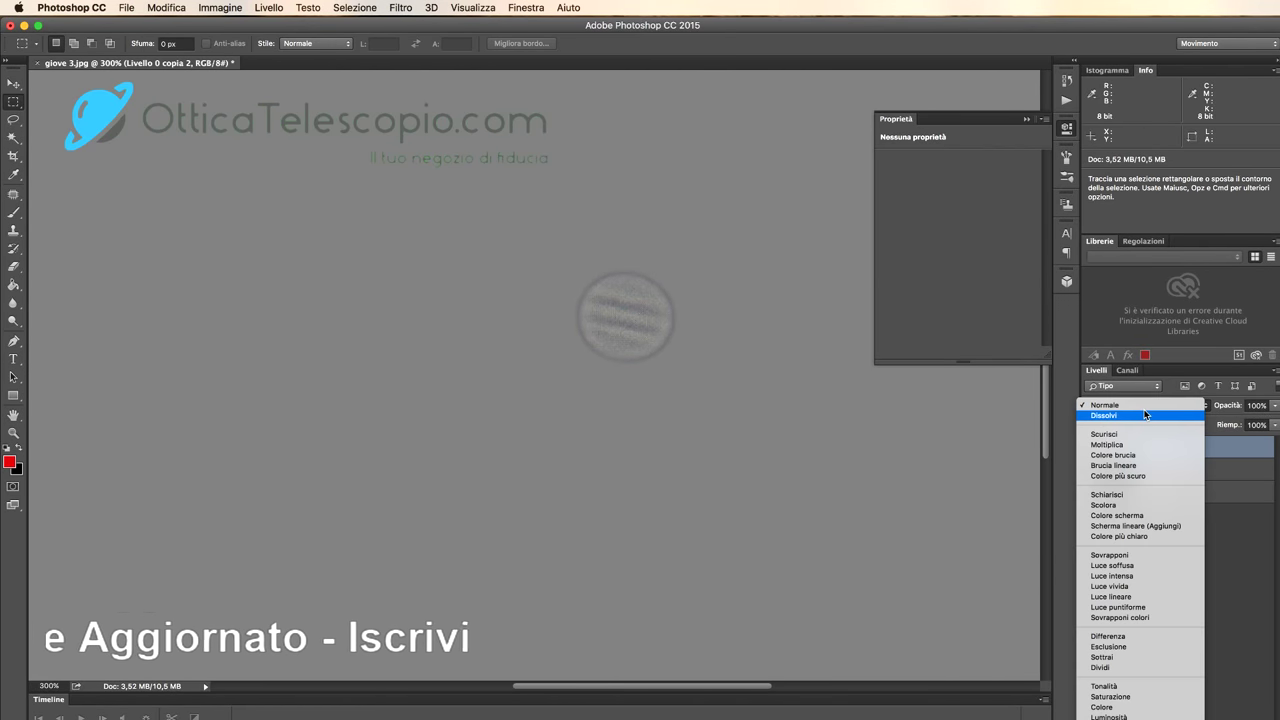
left_click(1127, 556)
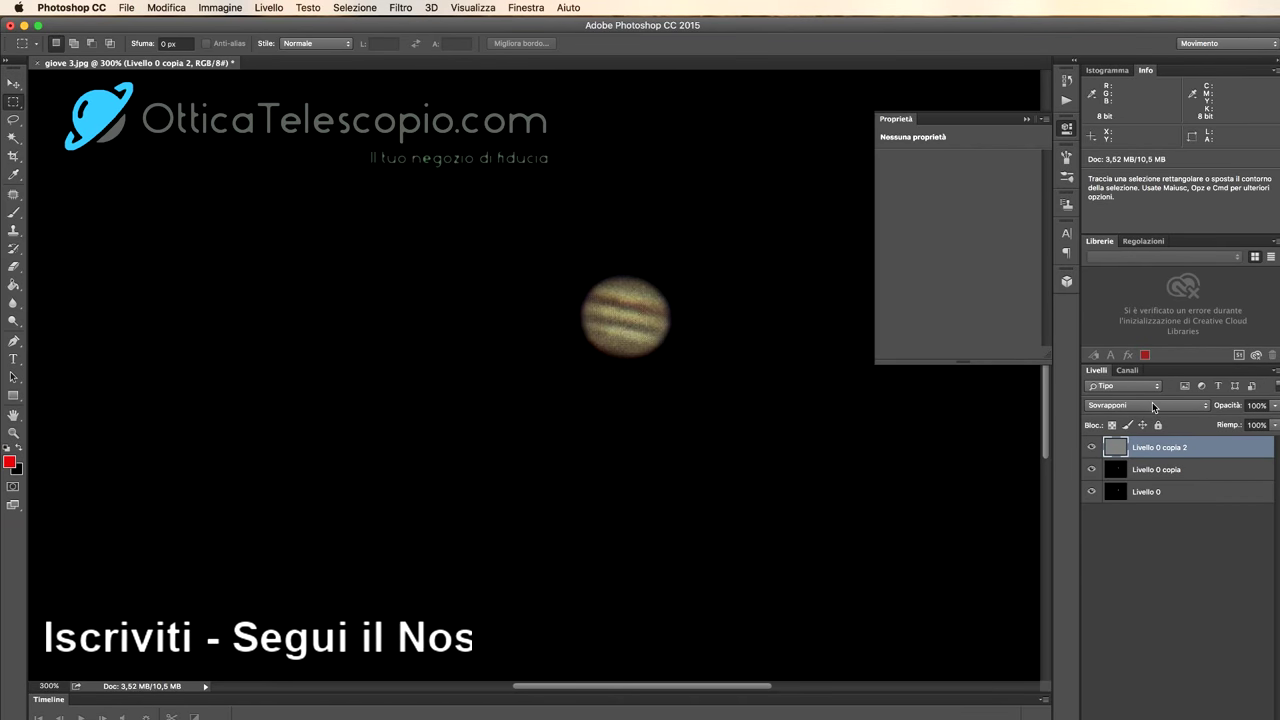
left_click(1092, 448)
left_click(1092, 448)
left_click(1092, 448)
left_click(1092, 448)
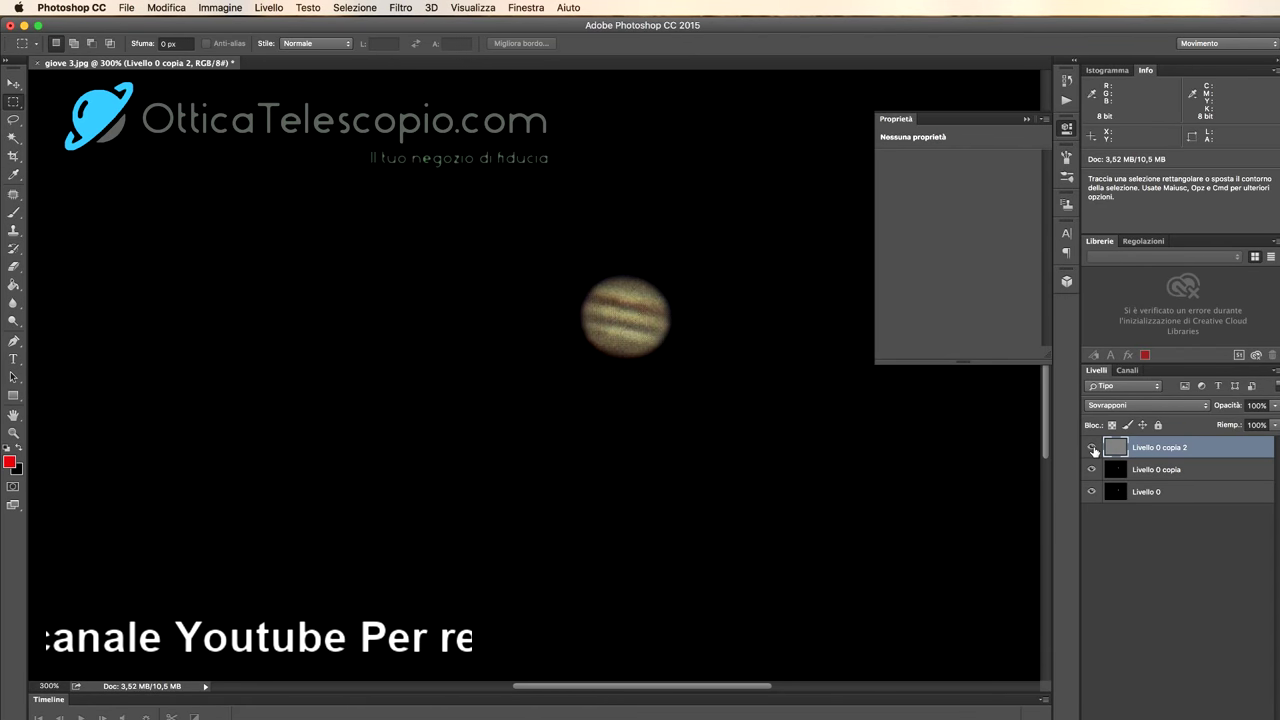
Duplicate the Livello 0 copia layer again and move the duplicate to the top of the layer stack.
left_click(1128, 471)
right_click(1128, 470)
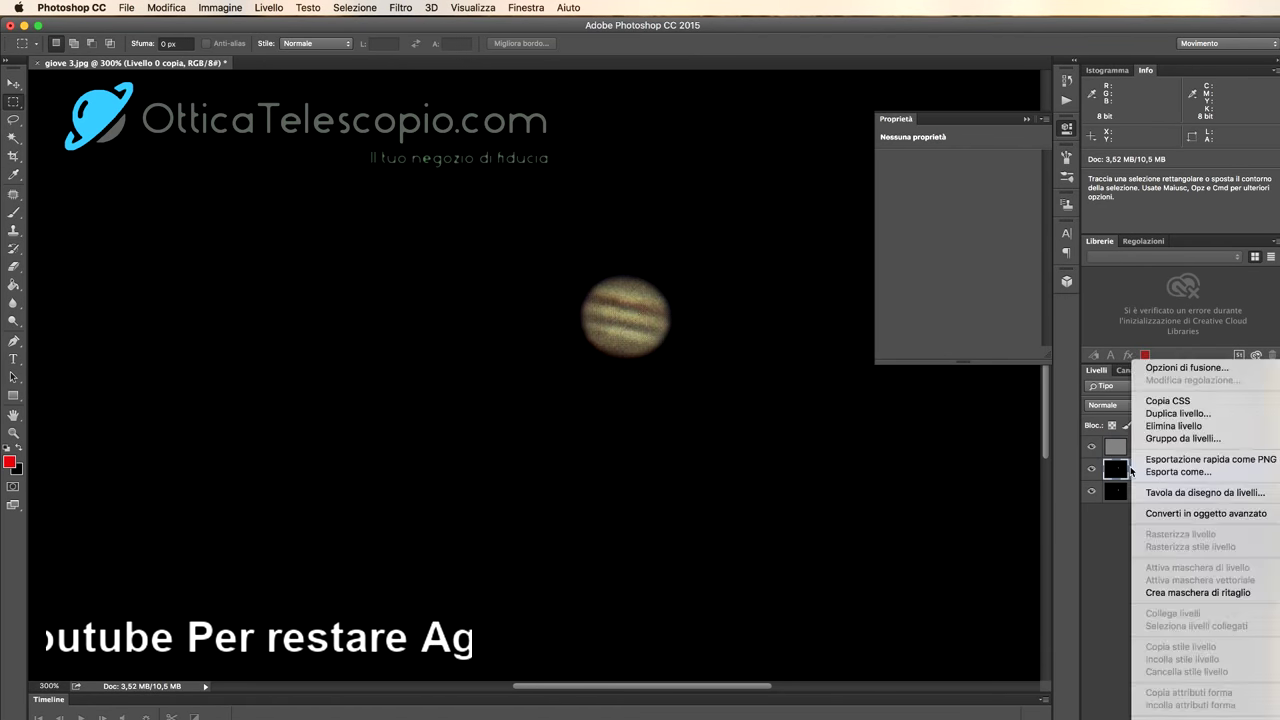
left_click(1160, 413)
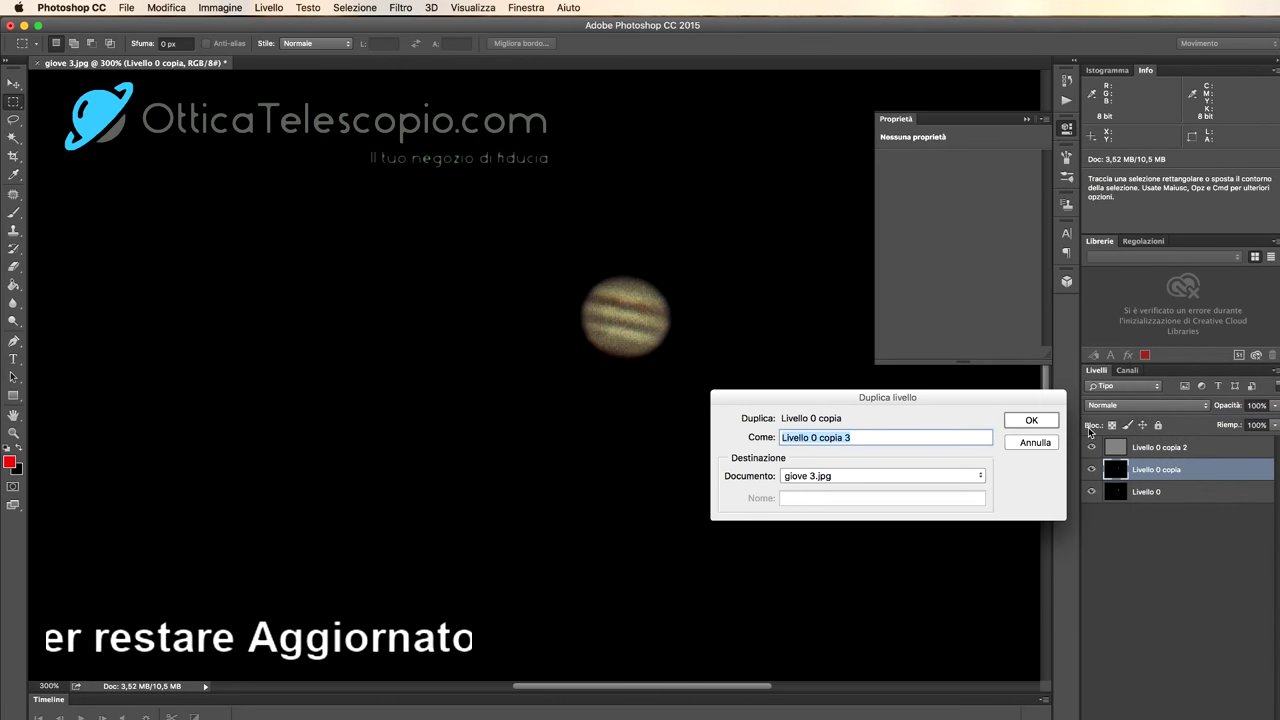
key("Return")
left_click_drag(1166, 470, 1150, 447)
Apply Accentua passaggio (High Pass) at 1,1 pixels to the top layer and set its blend mode to Sovrapponi (Overlay).
left_click(234, 8)
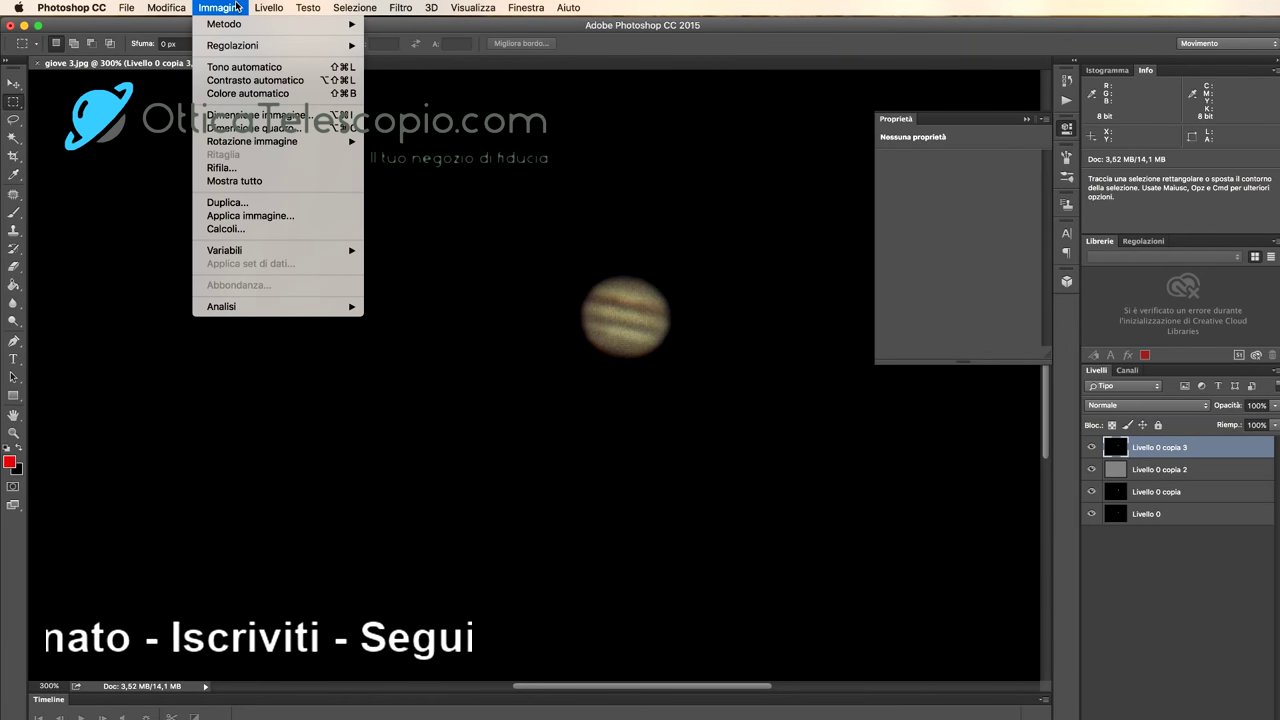
mouse_move(400, 8)
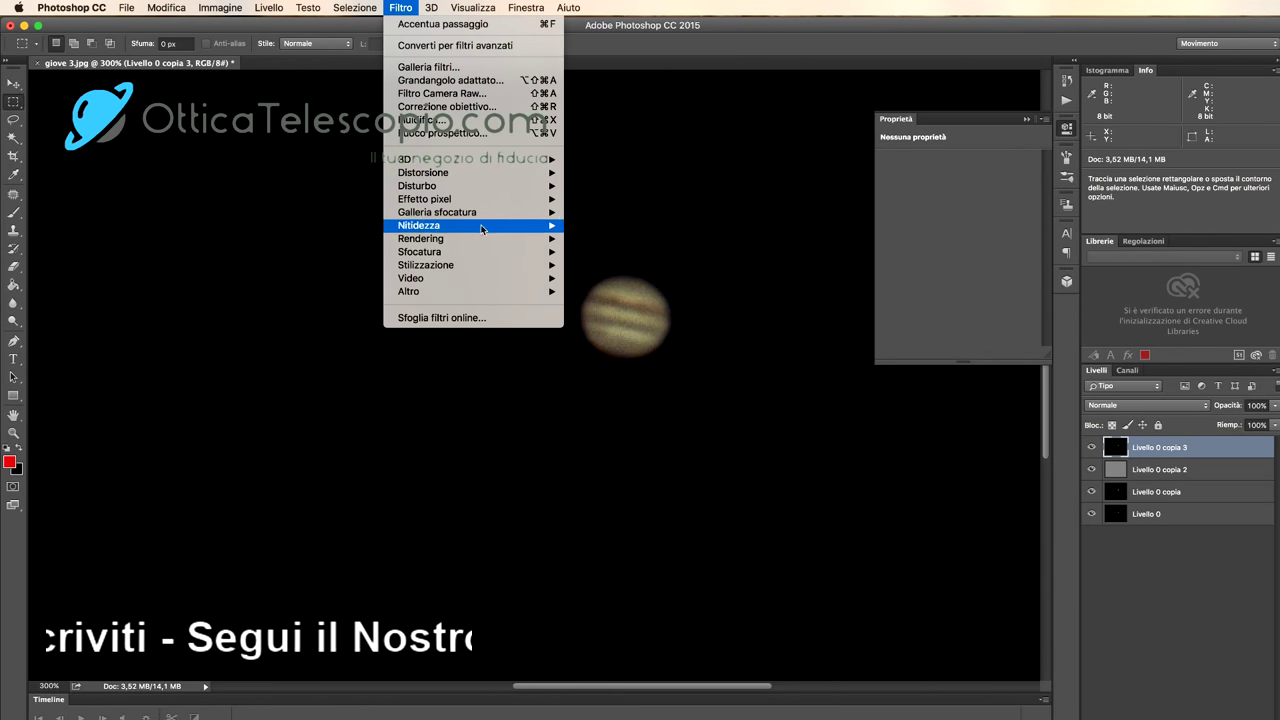
mouse_move(540, 291)
left_click(608, 291)
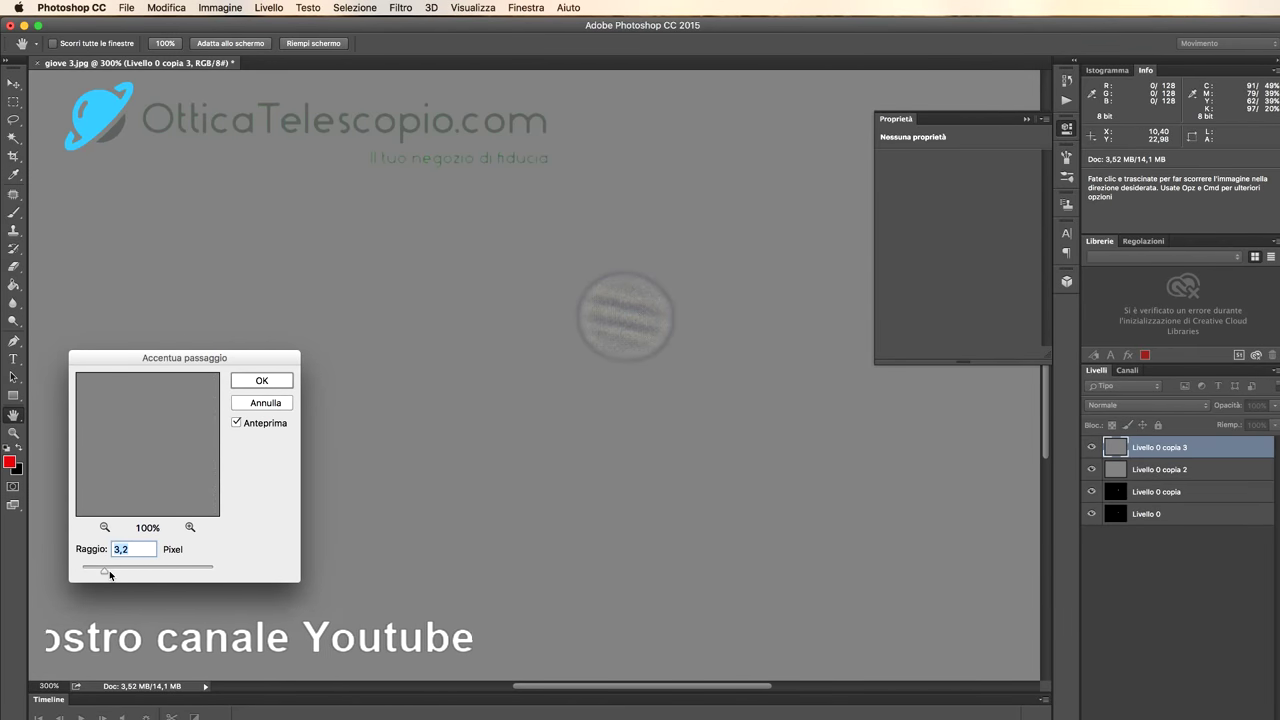
left_click_drag(109, 574, 87, 573)
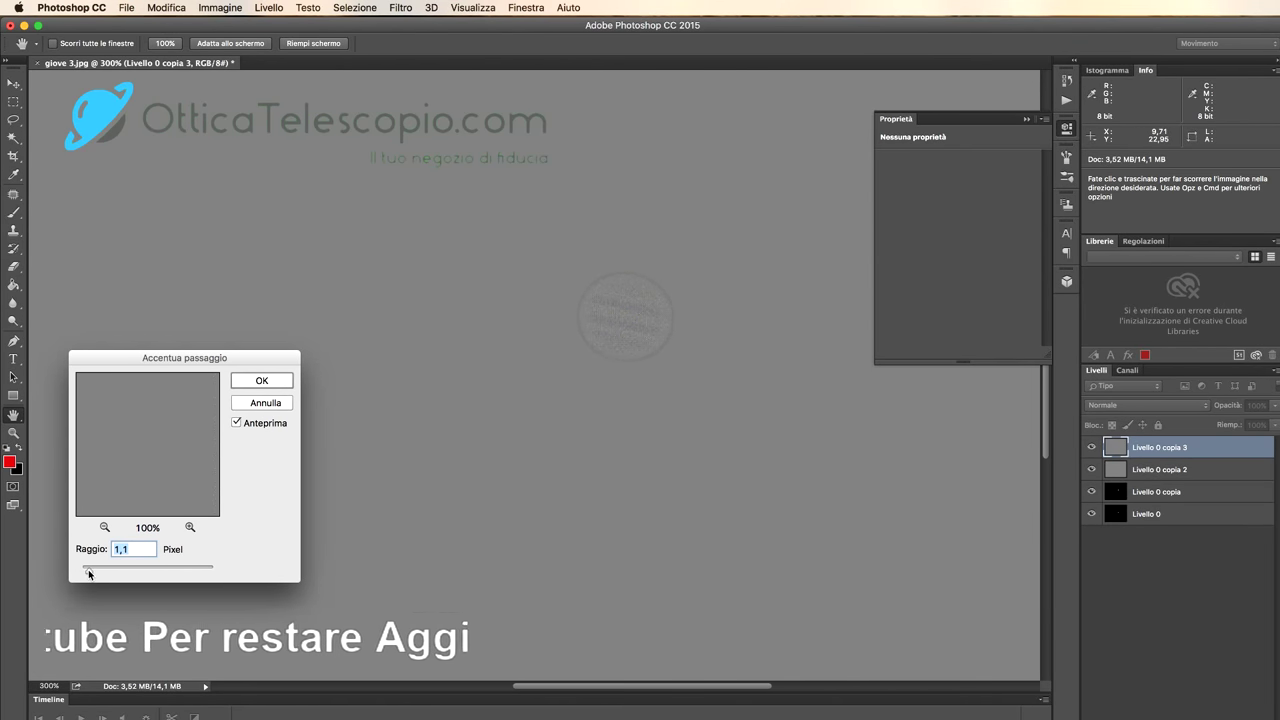
left_click(261, 380)
left_click(1109, 405)
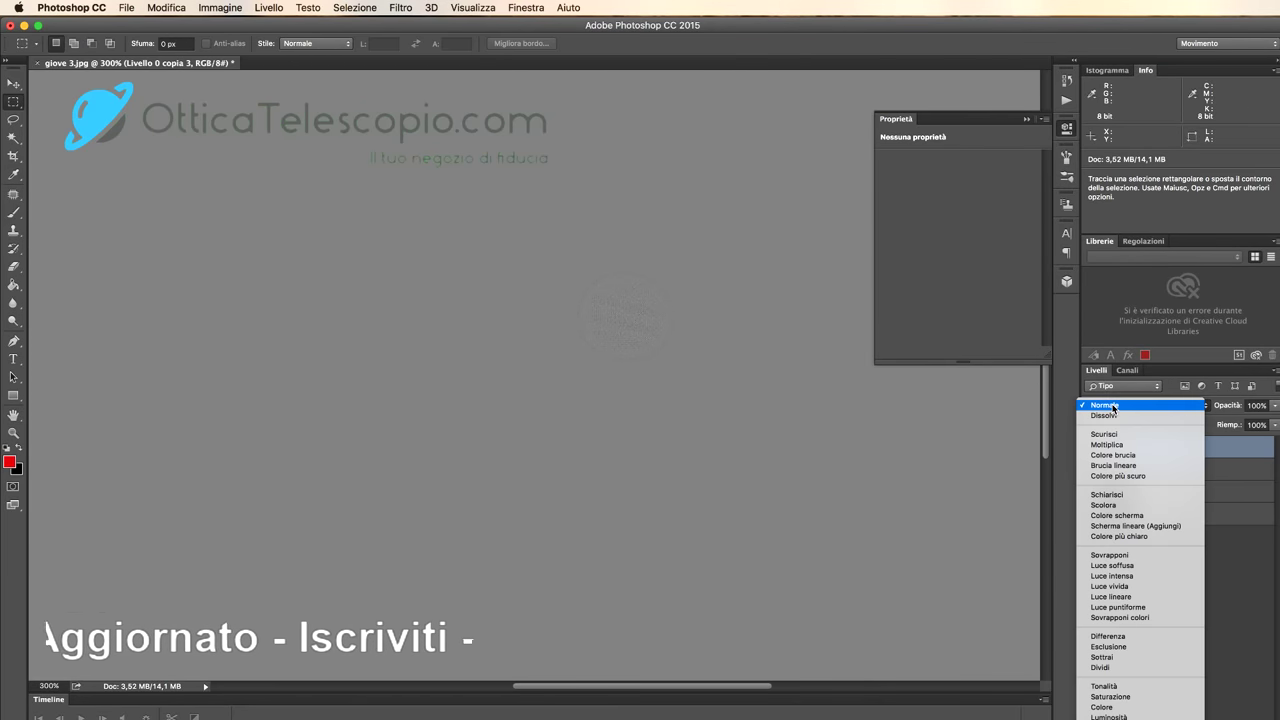
left_click(1137, 556)
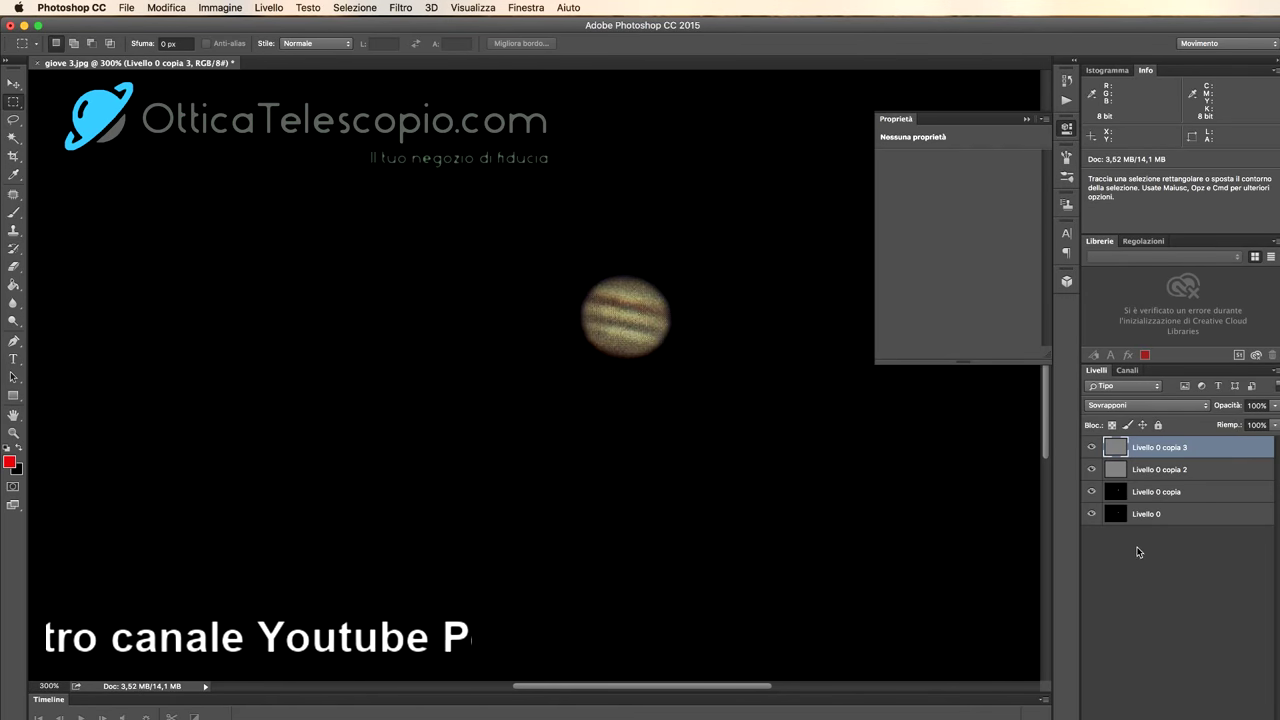
Merge Livello 0 copia 3, Livello 0 copia 2 and Livello 0 copia into one layer, leaving Livello 0 separate.
left_click(1145, 515)
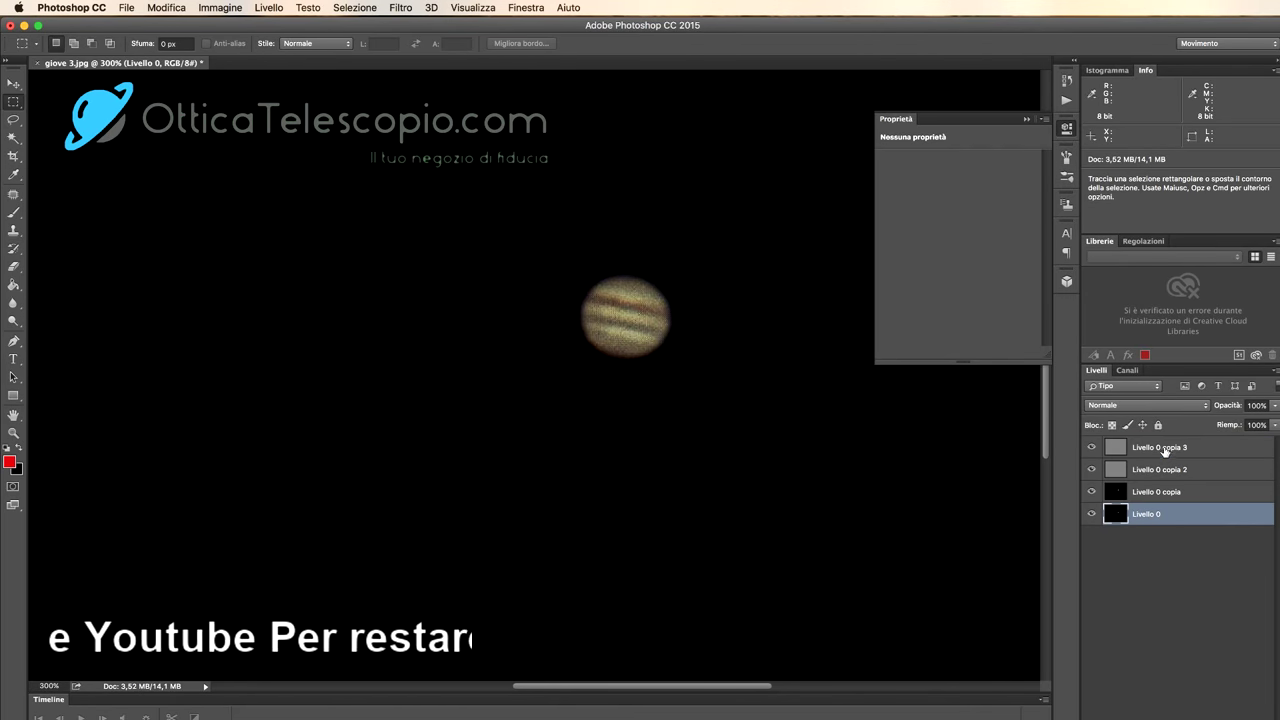
left_click(1164, 451)
left_click(1164, 491, "shift")
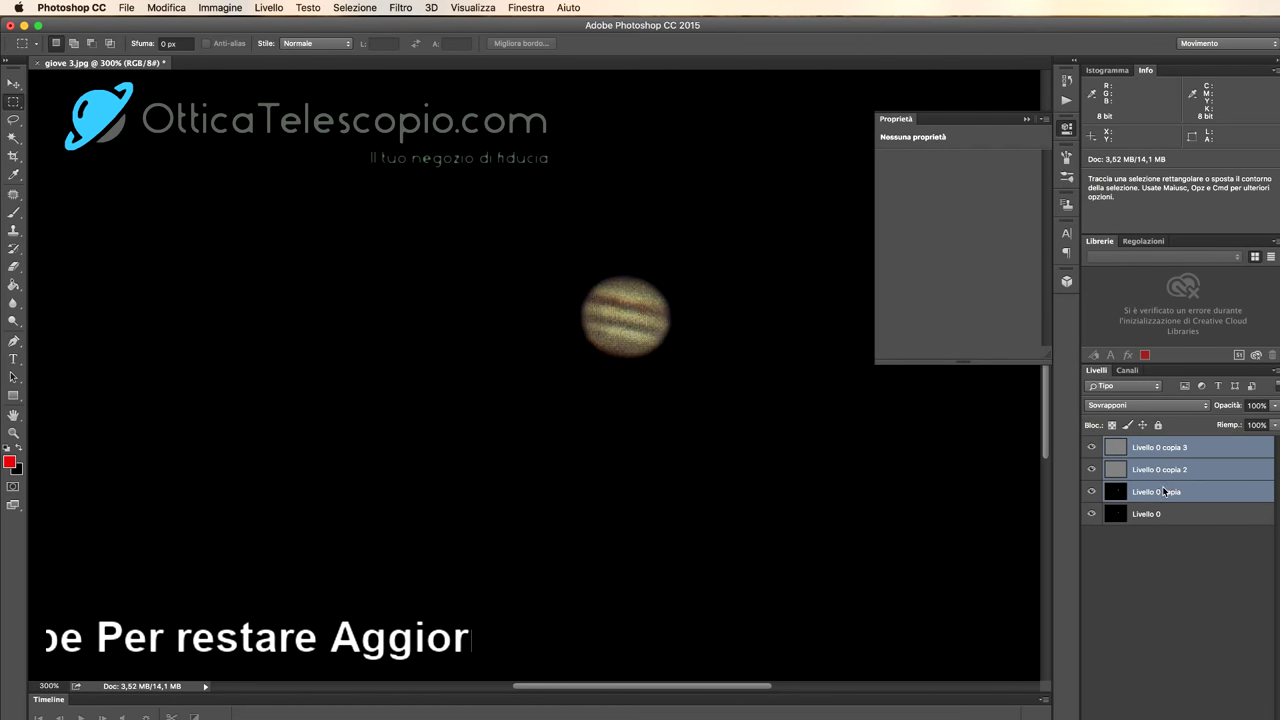
right_click(1164, 491)
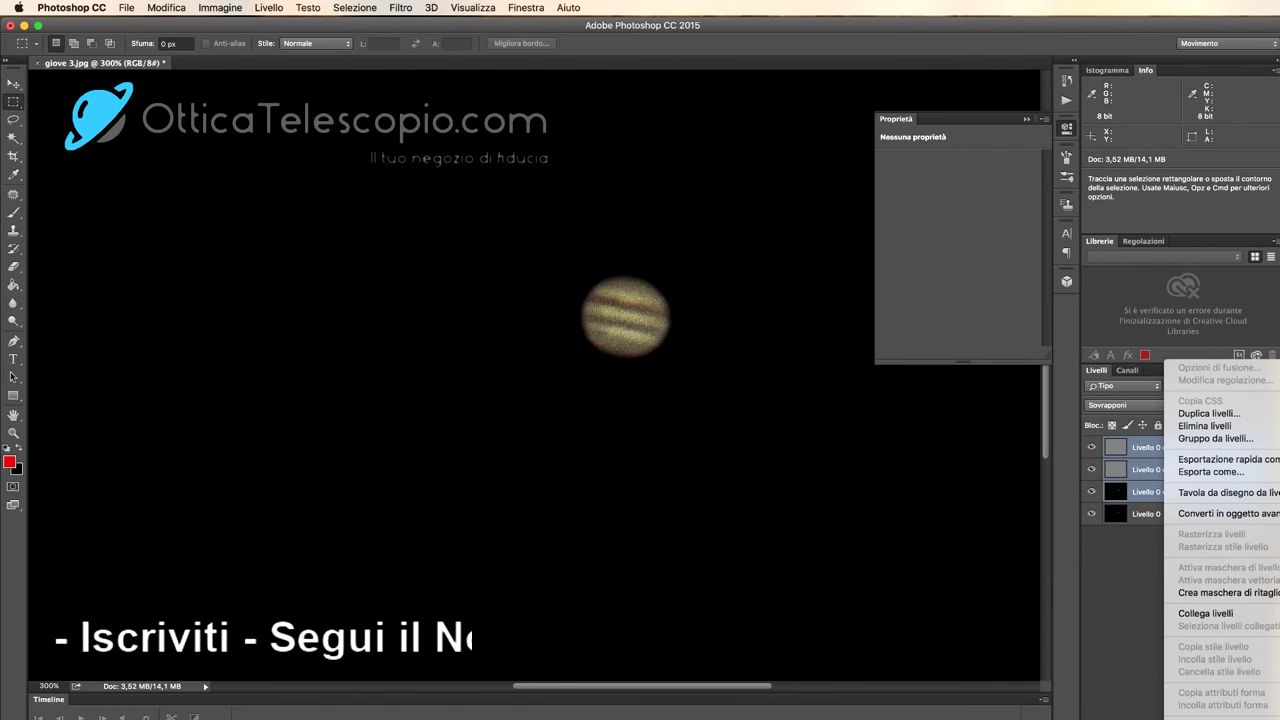
key("super+e")
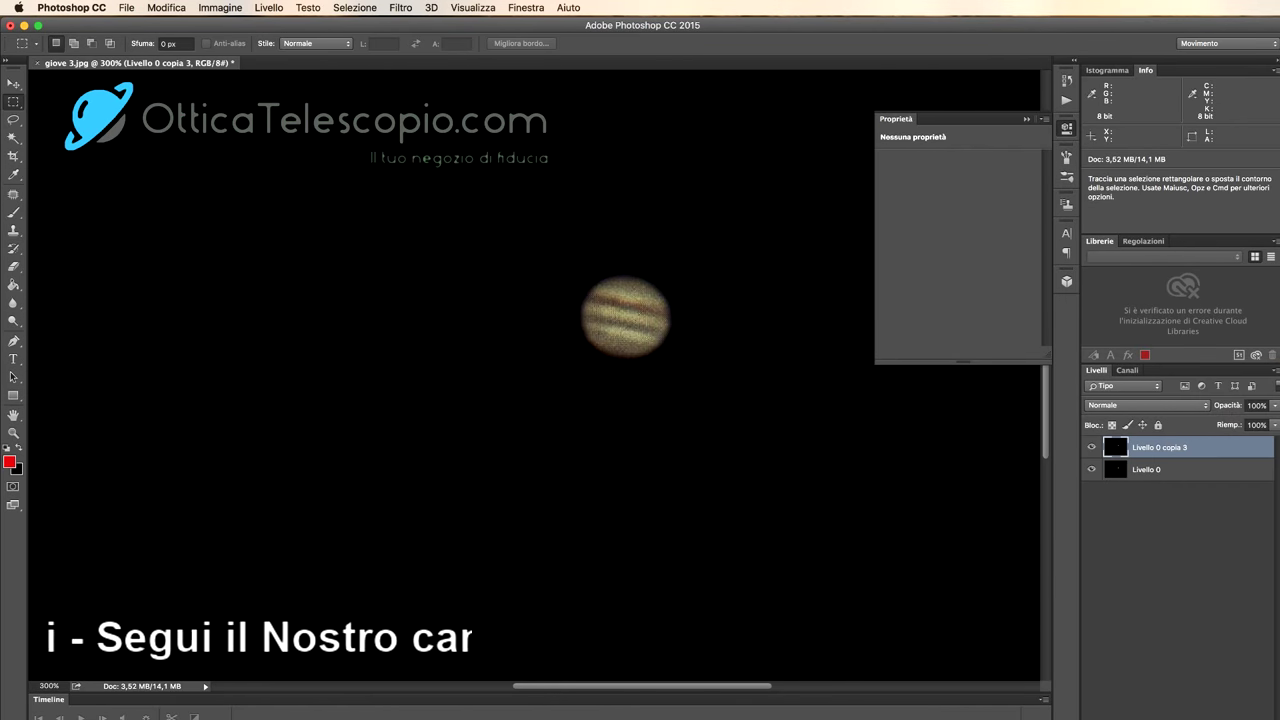
Duplicate the original Livello 0 layer and move the duplicate above the merged sharpened layer.
left_click(1135, 470)
right_click(1143, 474)
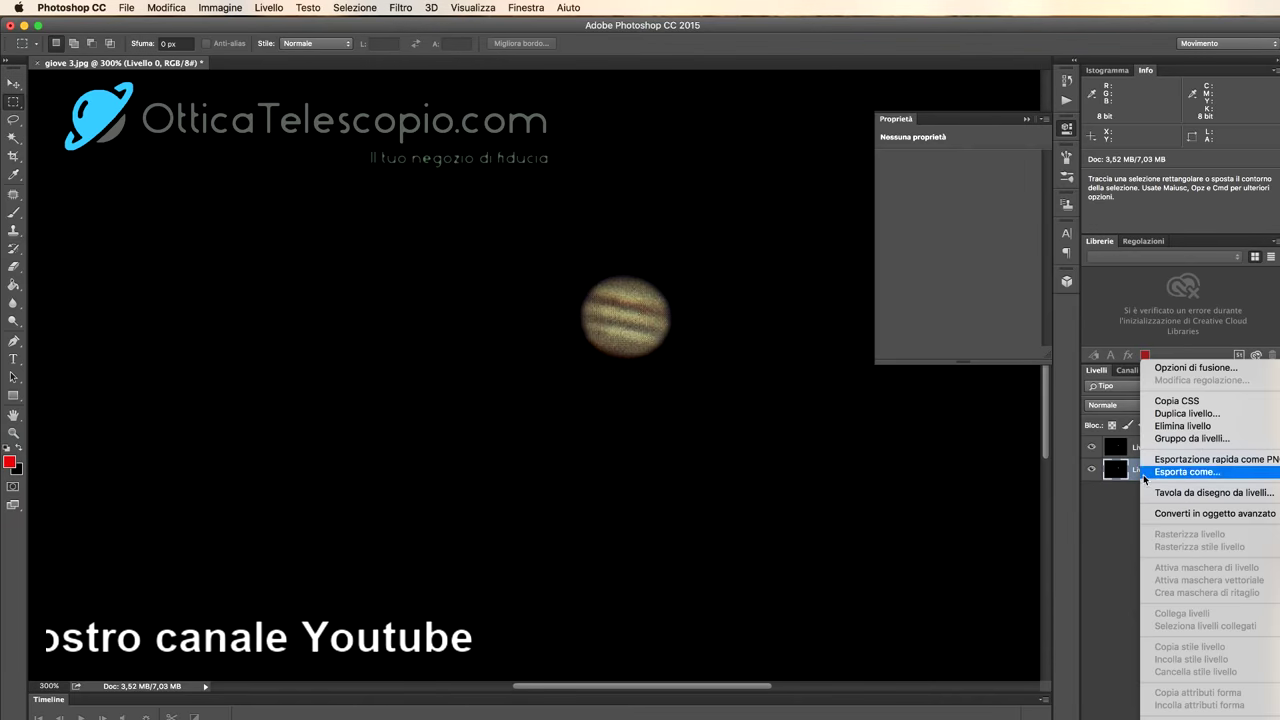
left_click(1203, 414)
left_click(1048, 423)
left_click_drag(1181, 470, 1181, 449)
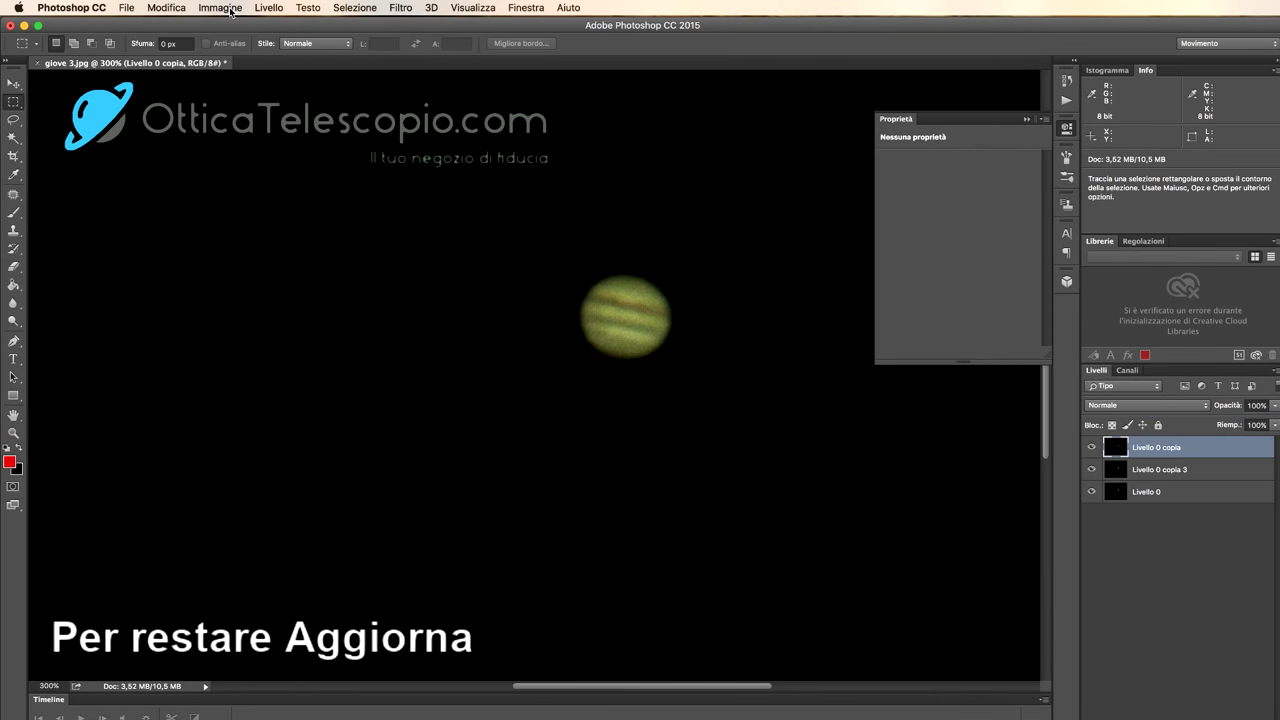
Try the Sovrapponi (Overlay) blend mode on the top Livello 0 copia layer and return it to Normale.
left_click(1150, 404)
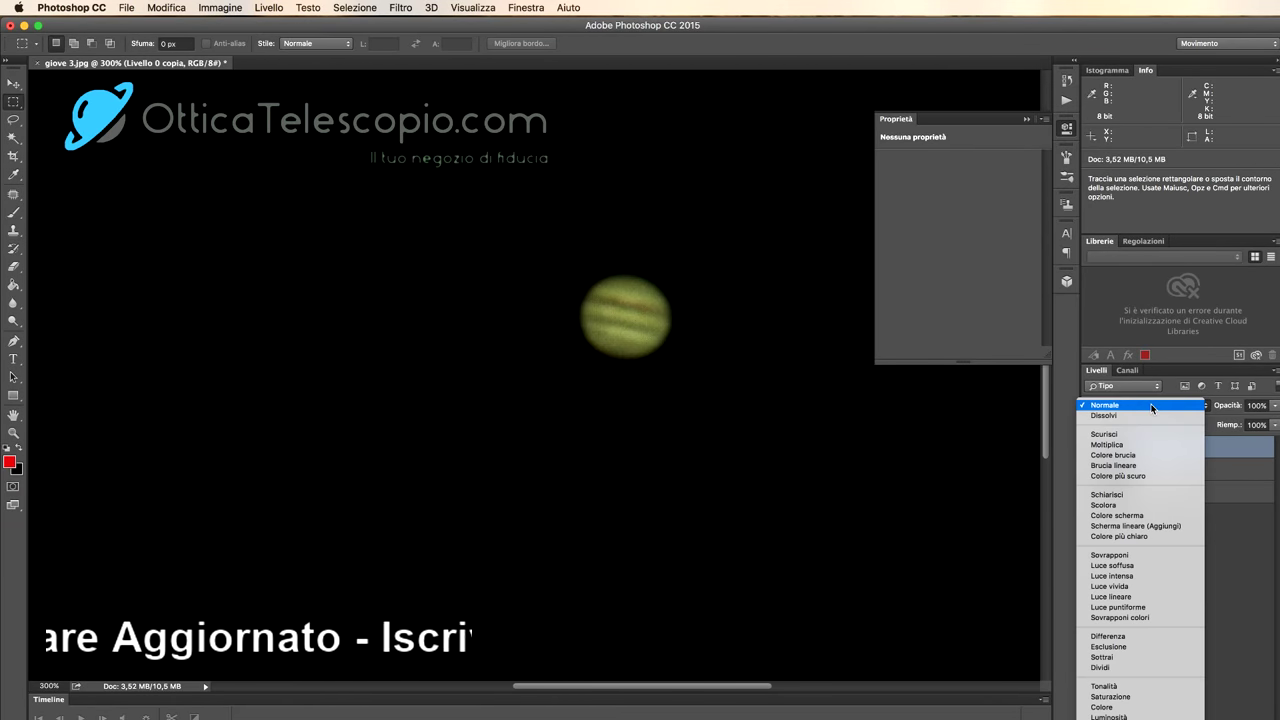
left_click(1153, 555)
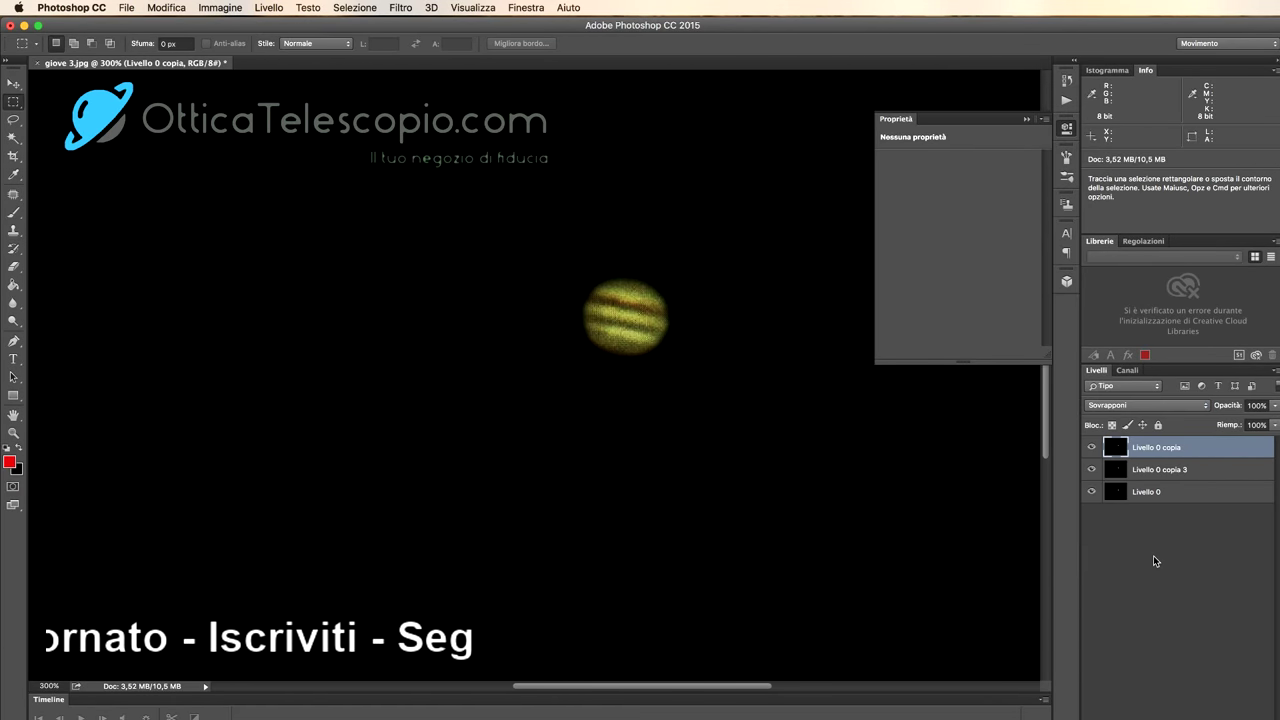
left_click(1145, 405)
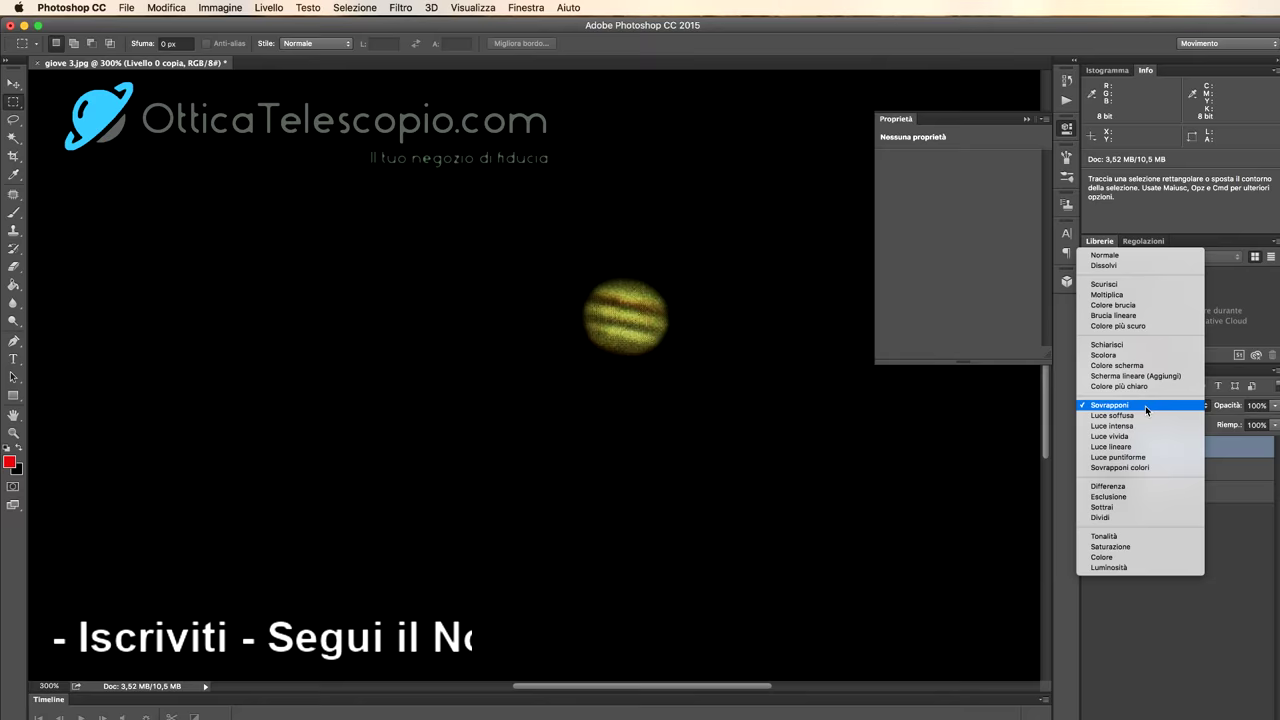
left_click(1153, 258)
Lower the top Livello 0 copia layer's opacity to 33% and view the image at 100%.
left_click(1275, 406)
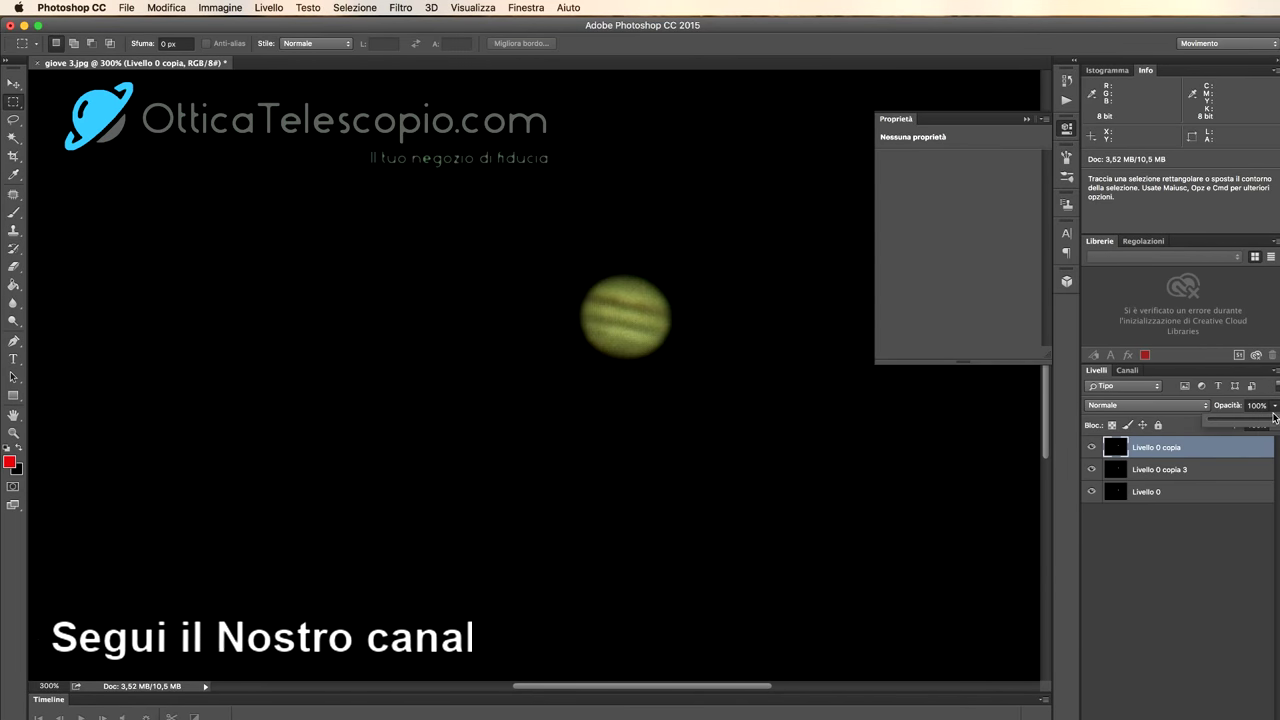
left_click_drag(1276, 425, 1248, 421)
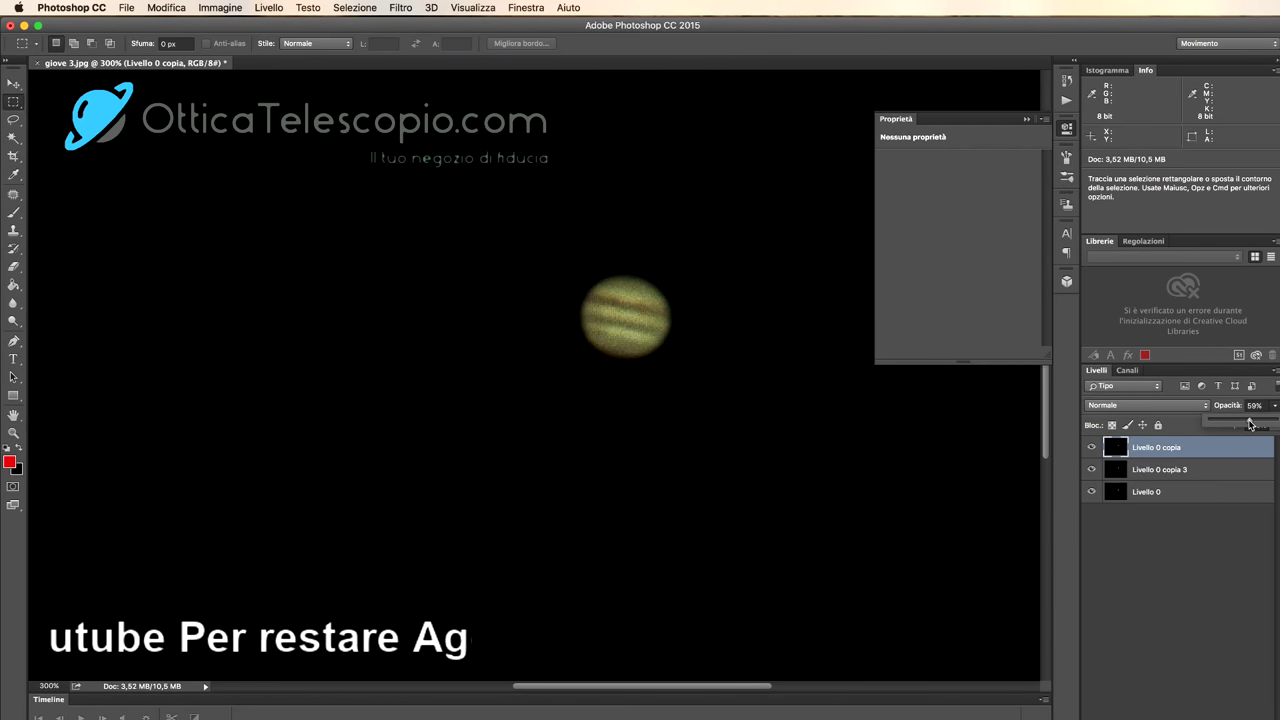
left_click_drag(1249, 424, 1229, 423)
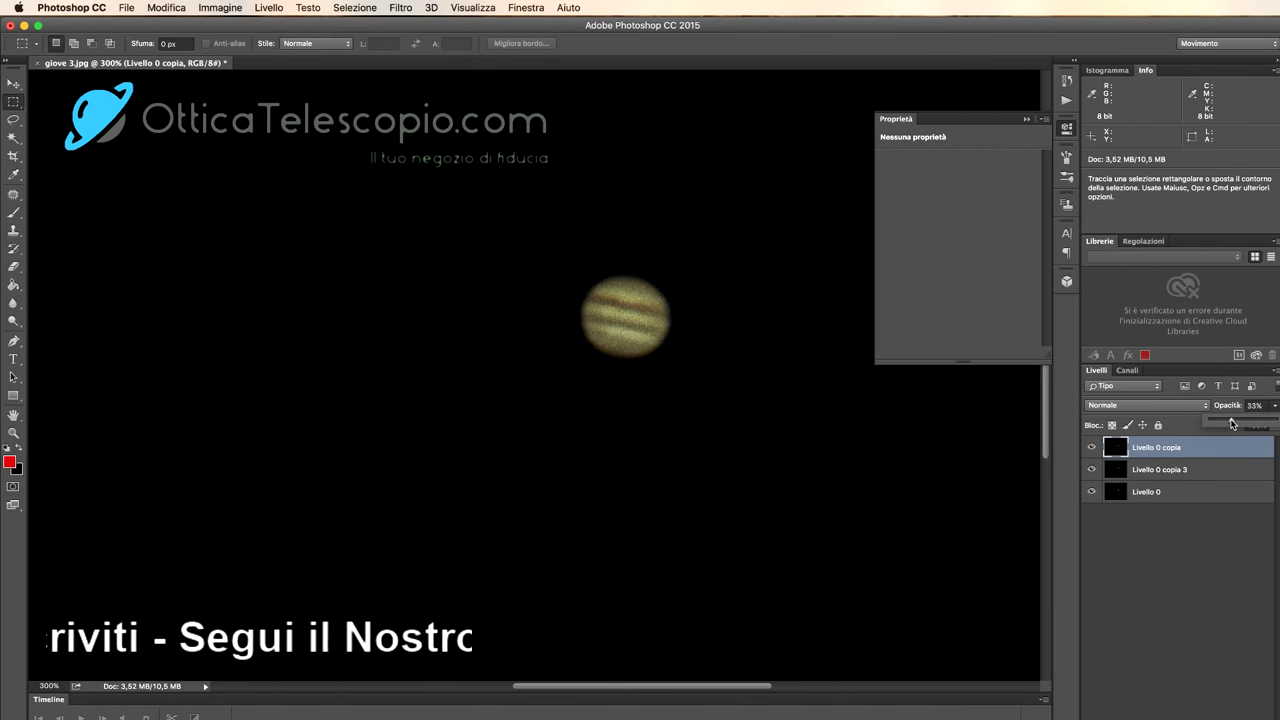
left_click(42, 686)
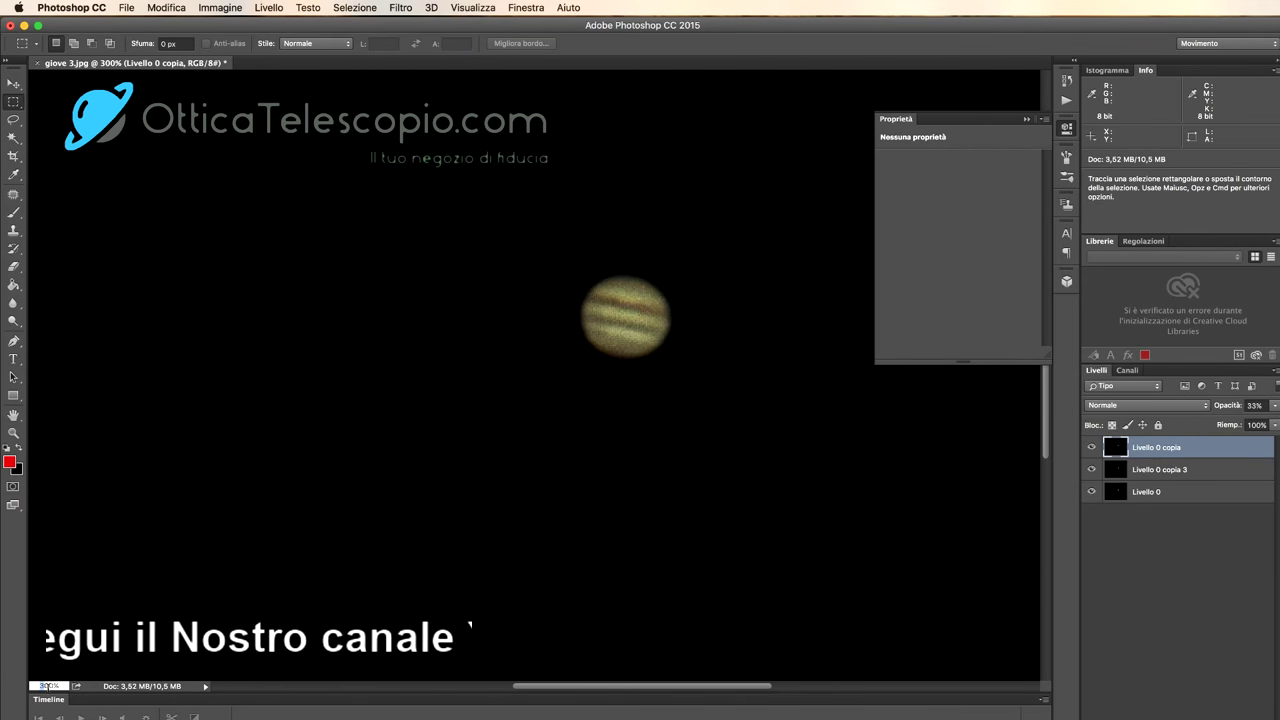
type("100")
key("Return")
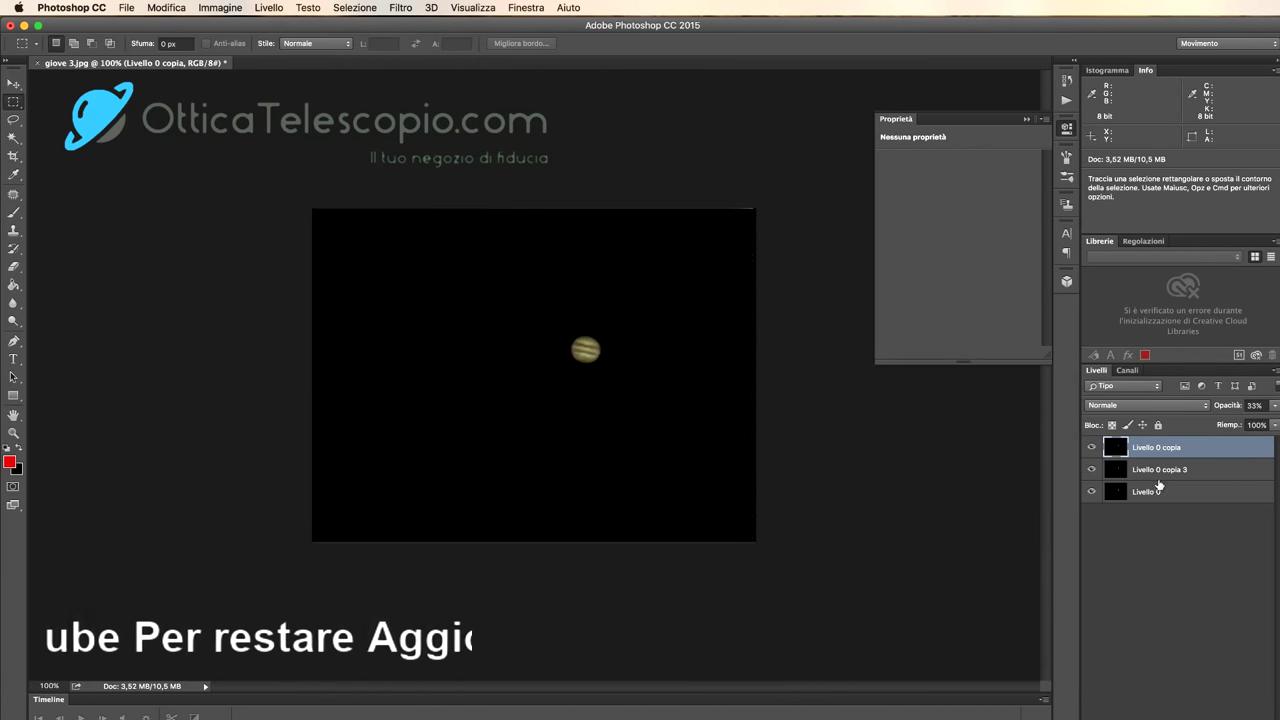
Flatten Livello 0 copia, Livello 0 copia 3 and Livello 0 together and convert the resulting background into the normal layer Livello 0.
left_click(1185, 501, "shift")
right_click(1185, 501)
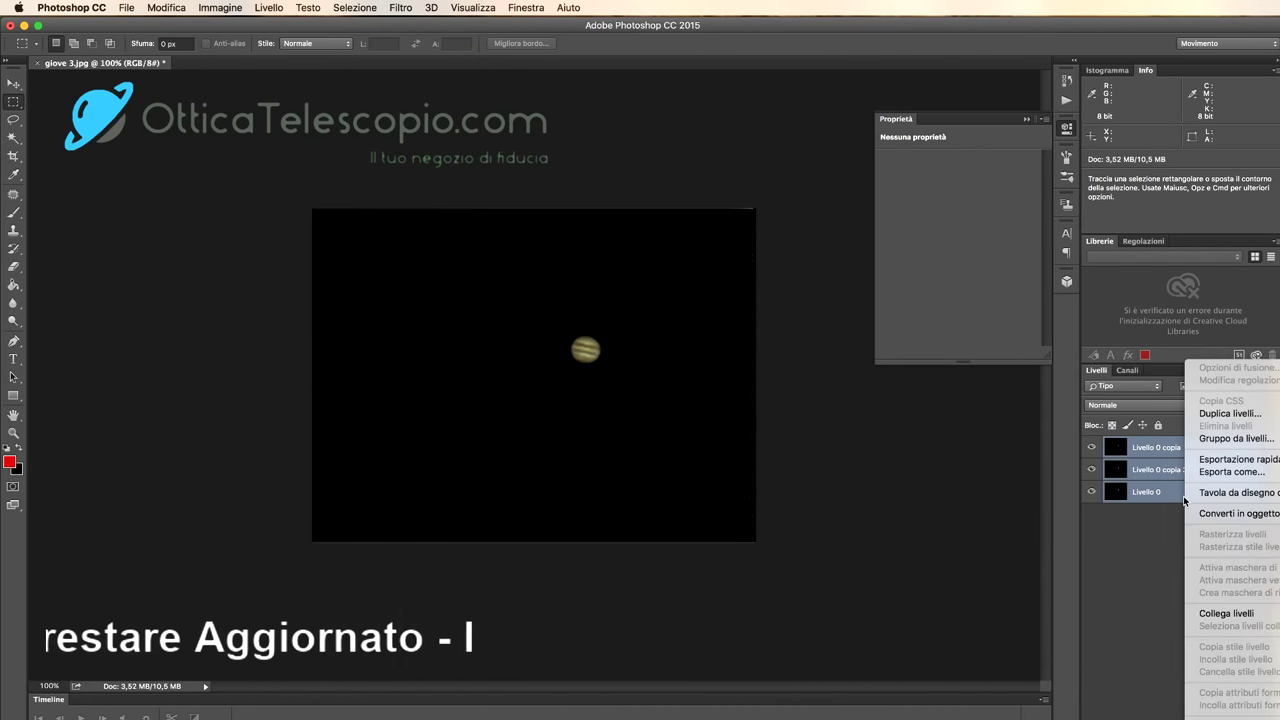
left_click(1230, 716)
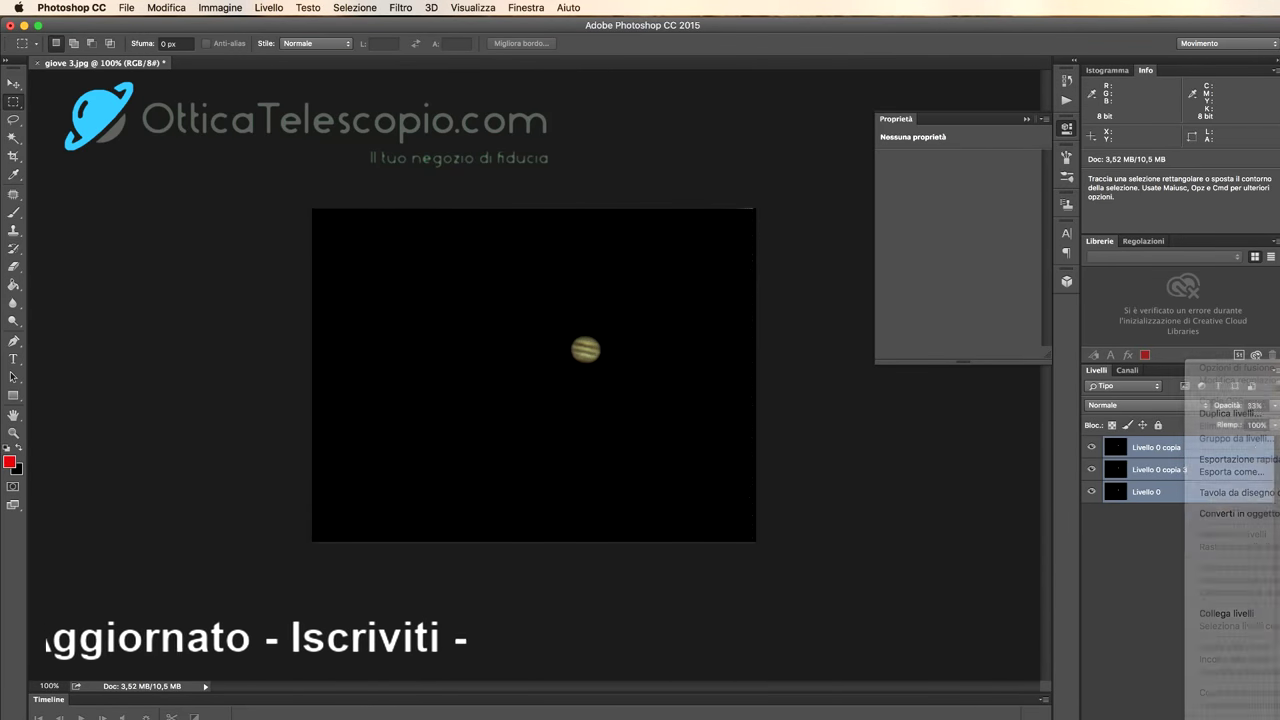
double_click(1215, 447)
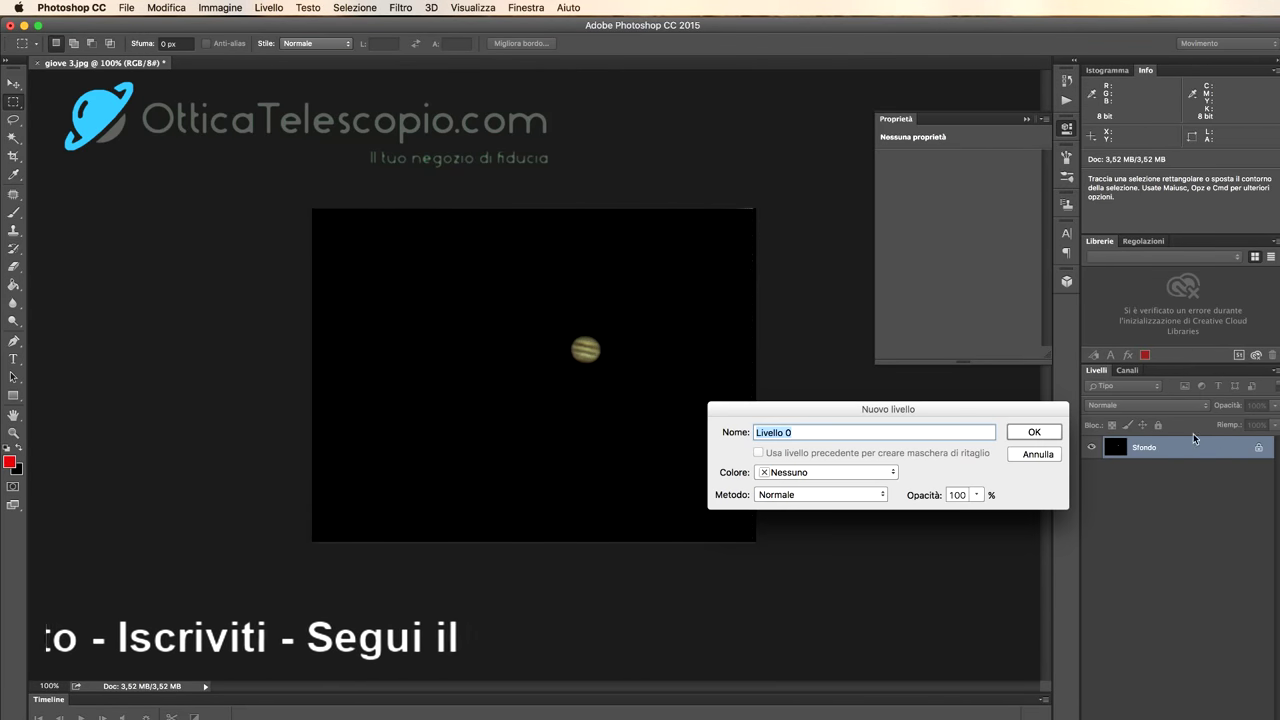
left_click(1036, 432)
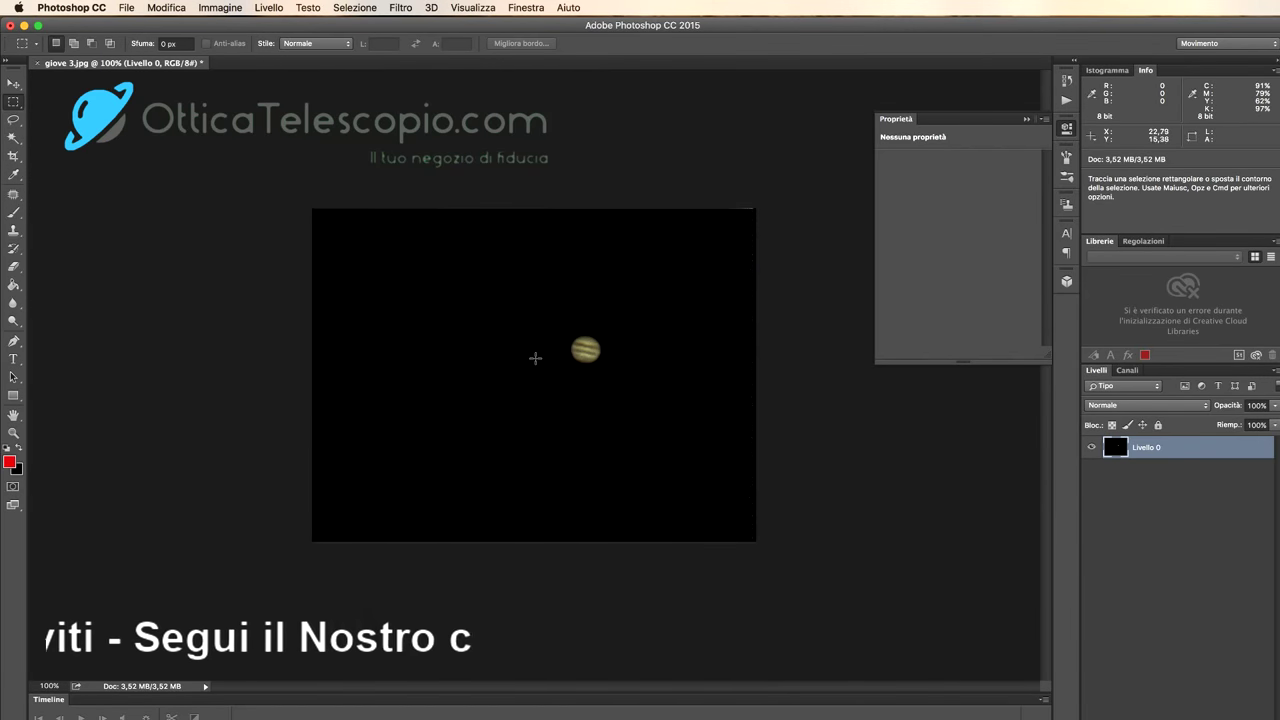
Select a rectangular area of about 295 x 226 pixels around Jupiter and copy it.
left_click_drag(472, 307, 686, 432)
left_click(694, 316)
left_click_drag(535, 316, 635, 393)
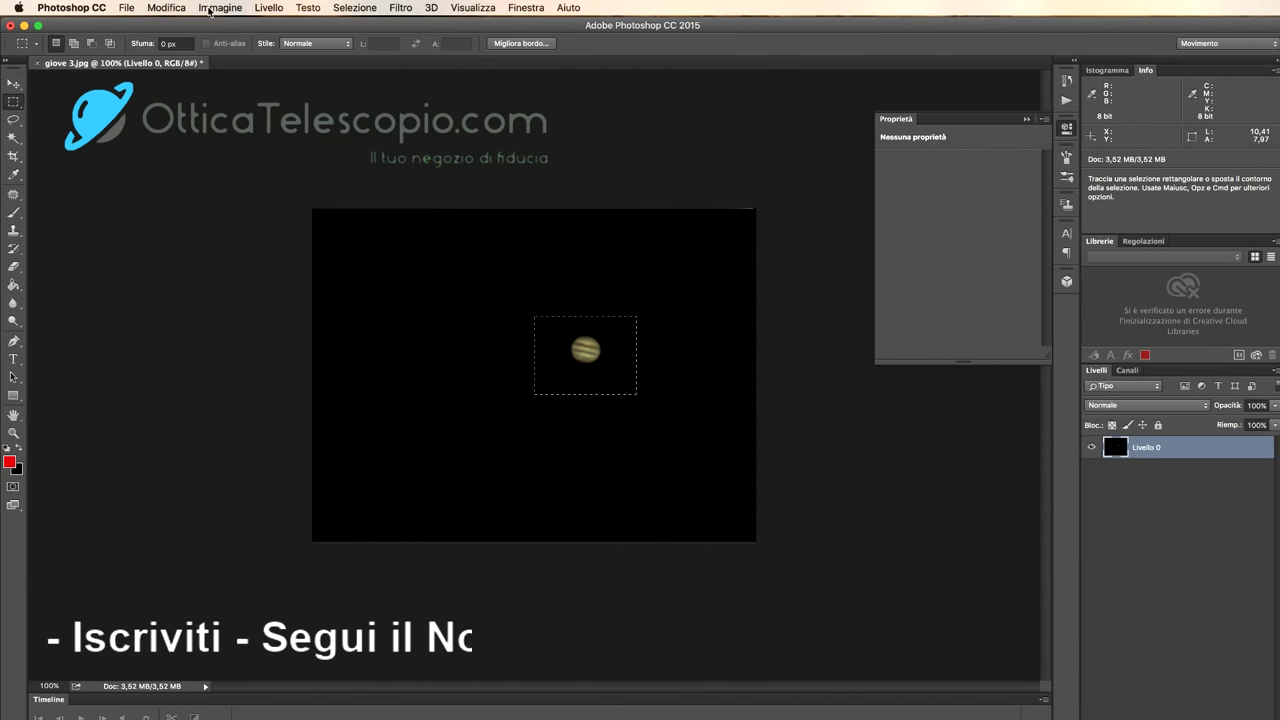
left_click(126, 8)
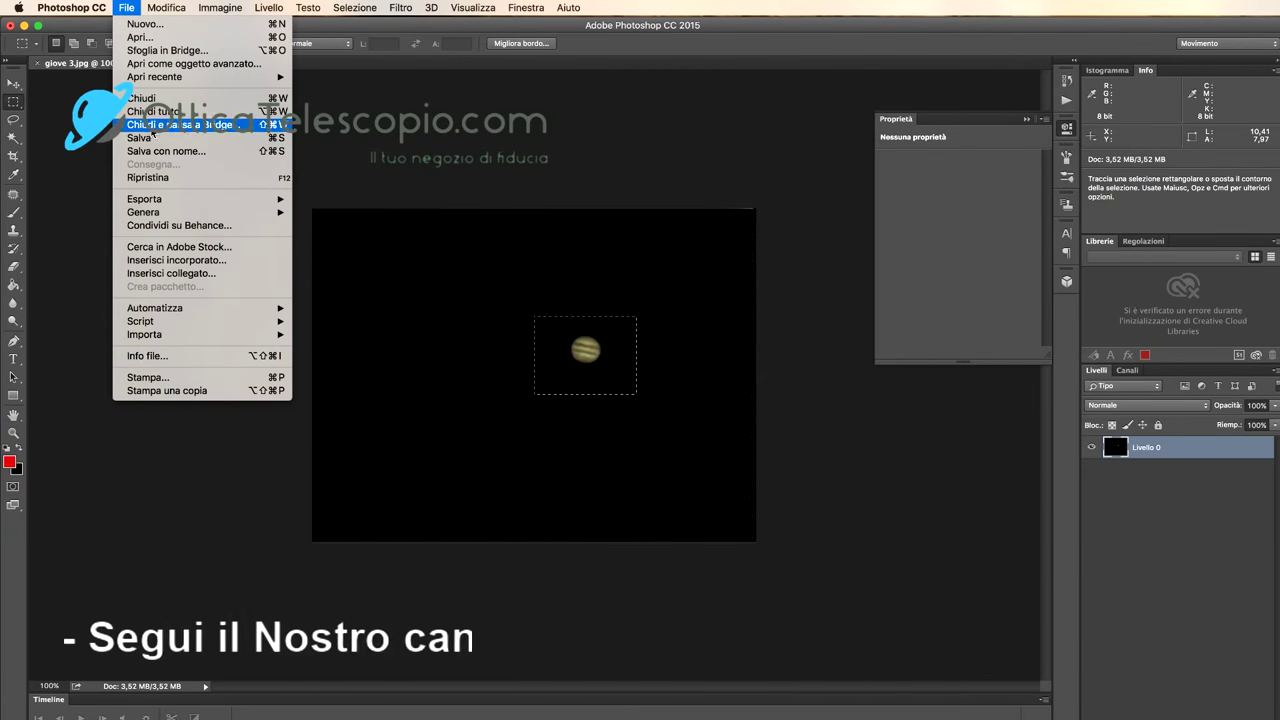
mouse_move(166, 8)
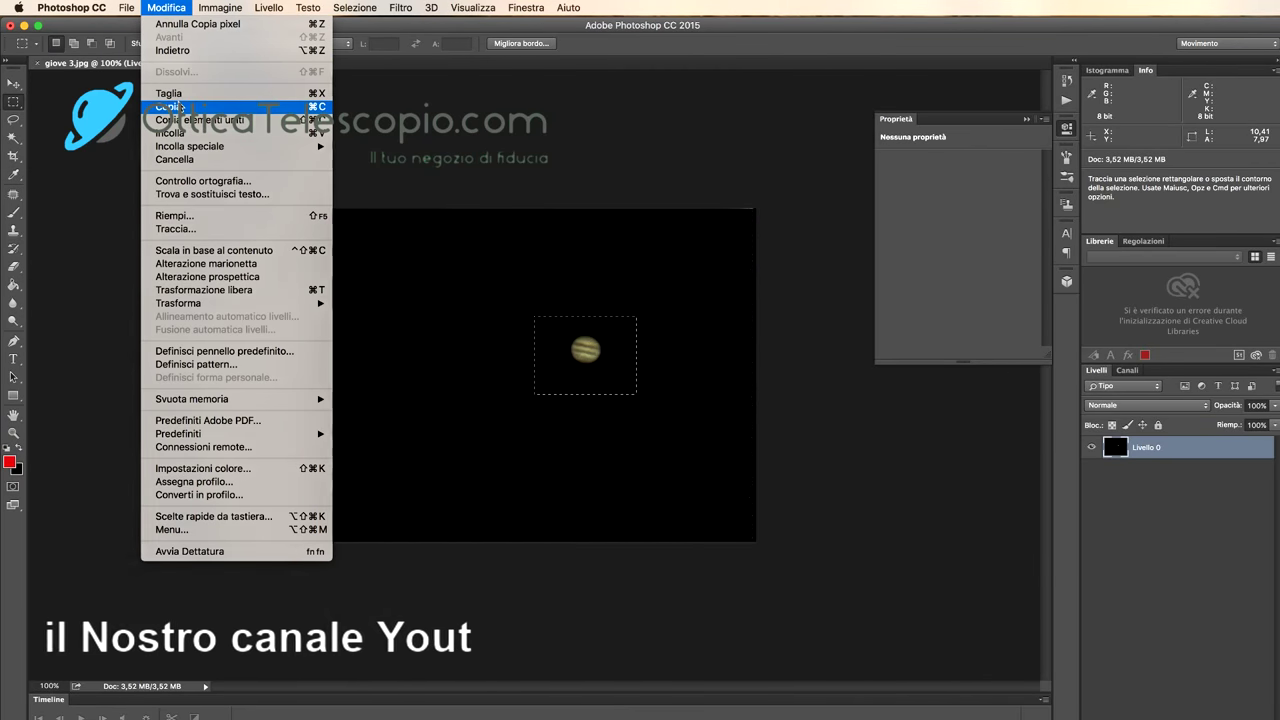
left_click(170, 107)
Create a new 295 x 226 pixel, 72 pixels/inch, 8-bit RGB document from the Appunti (Clipboard) preset with a white background.
left_click(126, 8)
left_click(136, 24)
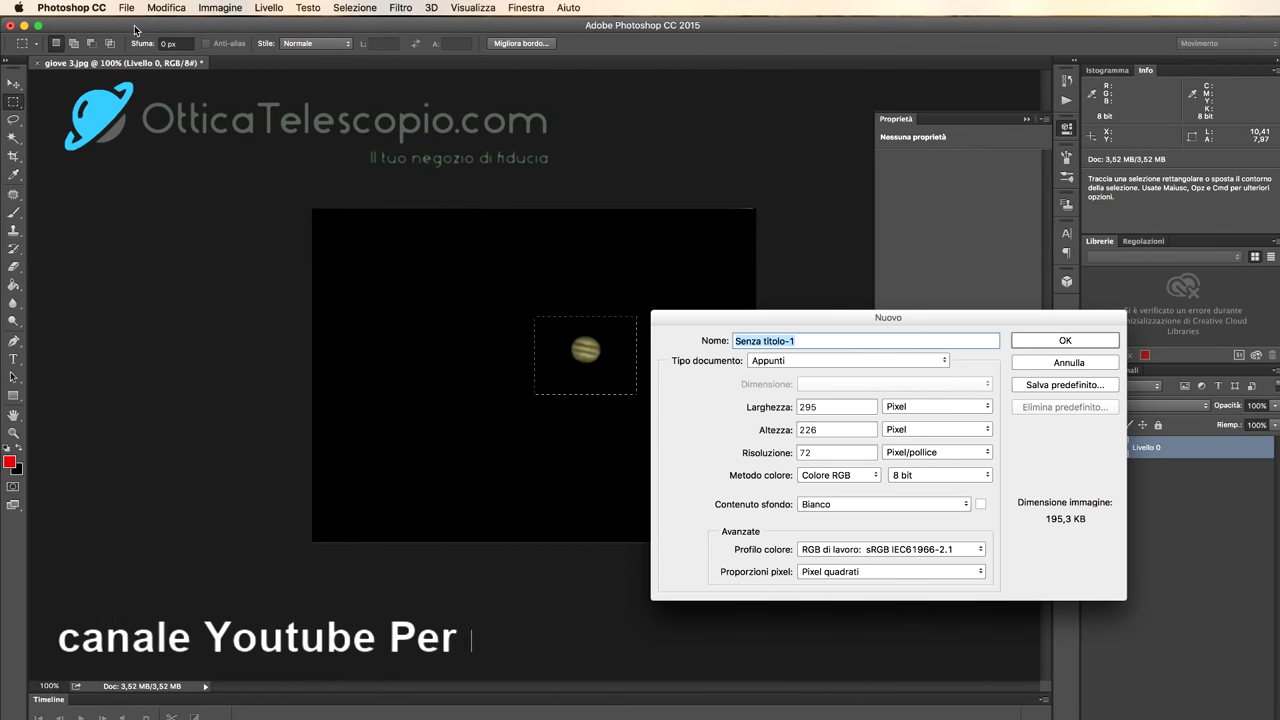
left_click_drag(800, 320, 786, 330)
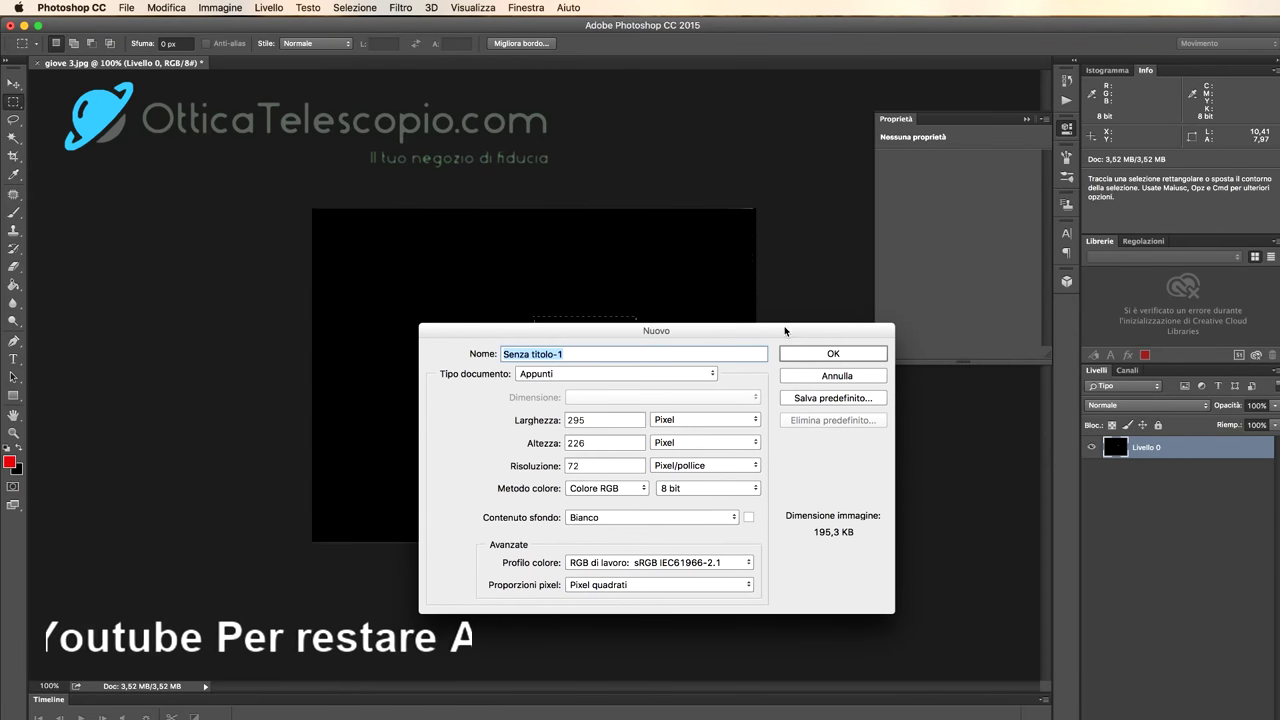
left_click(858, 355)
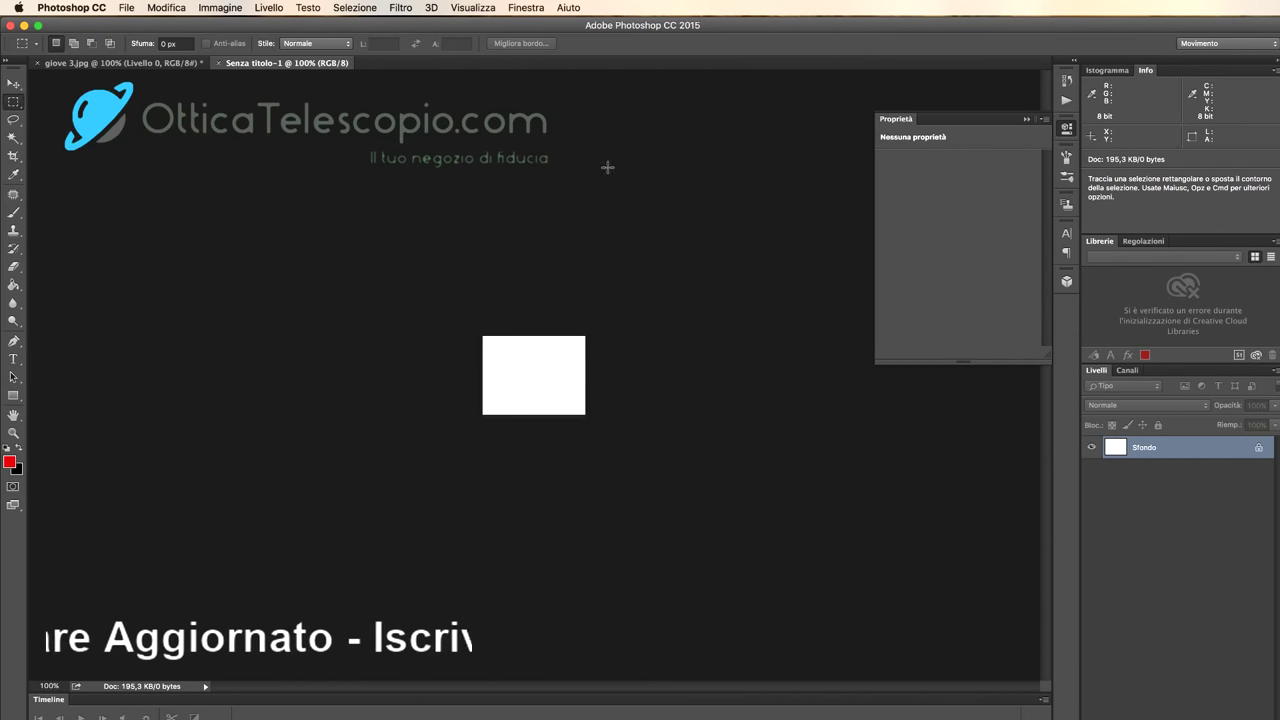
Paste the copied Jupiter crop into the new Senza titolo-1 document.
left_click(179, 11)
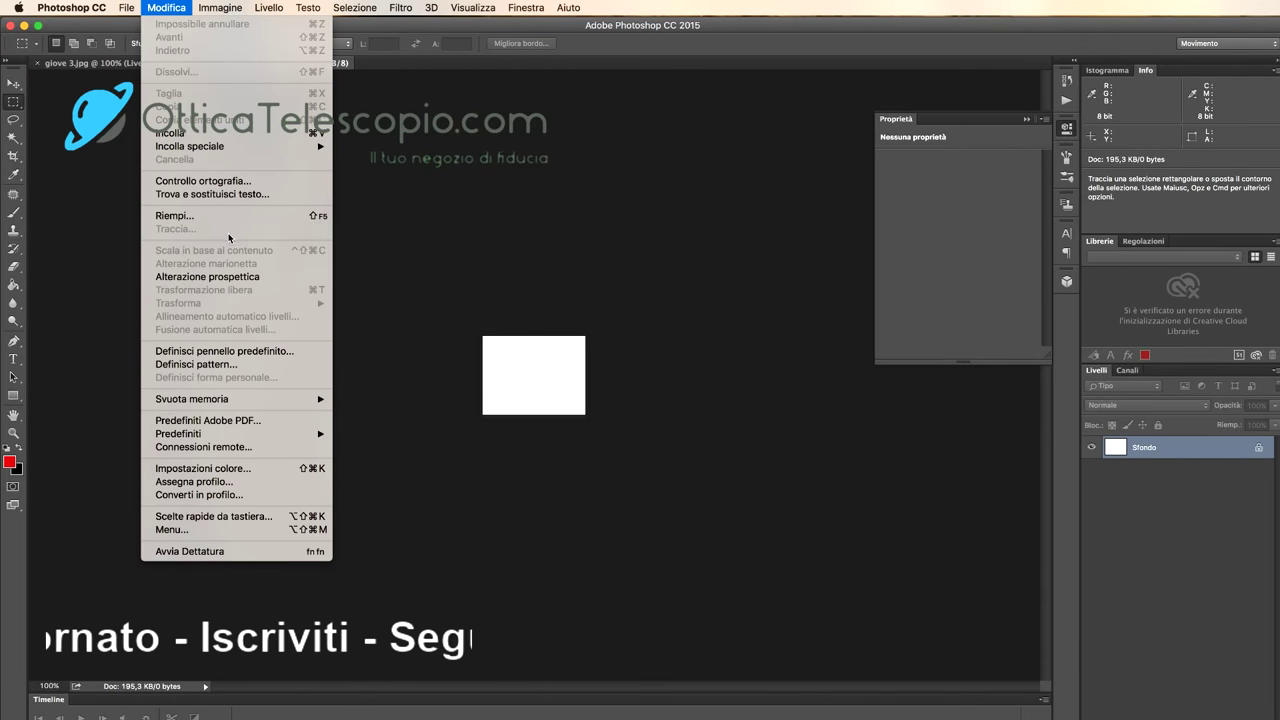
mouse_move(212, 6)
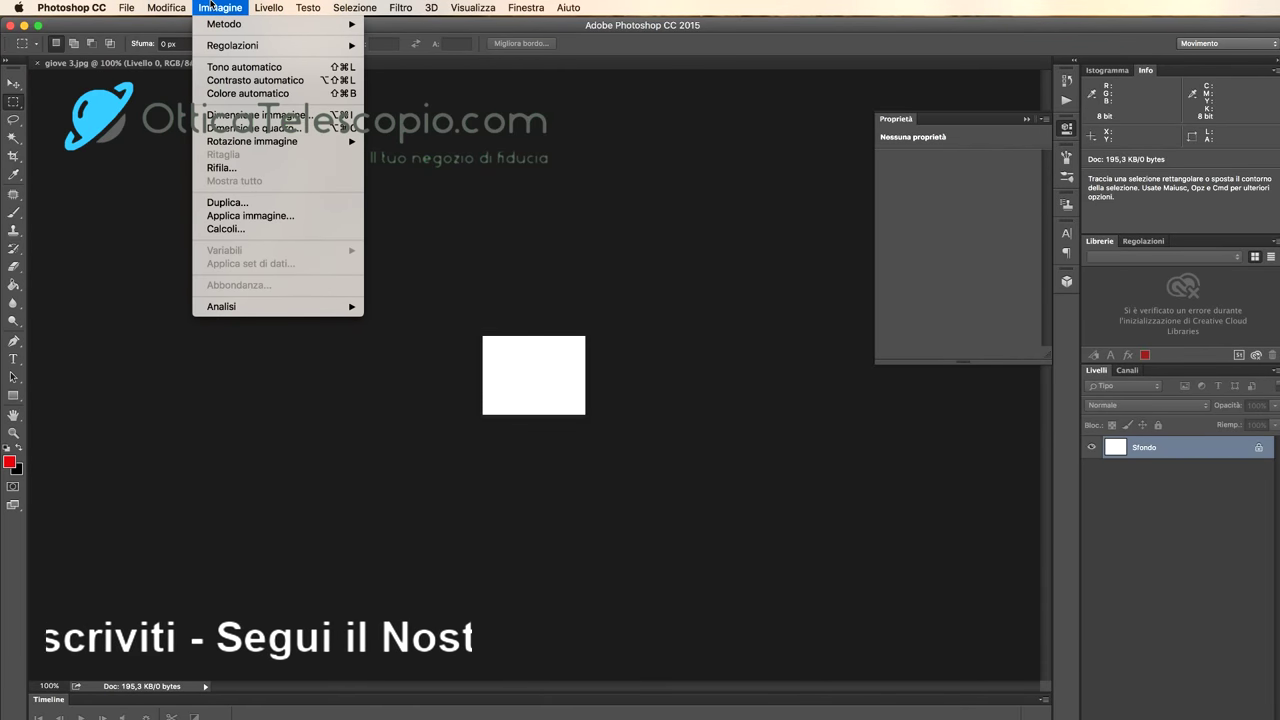
mouse_move(165, 8)
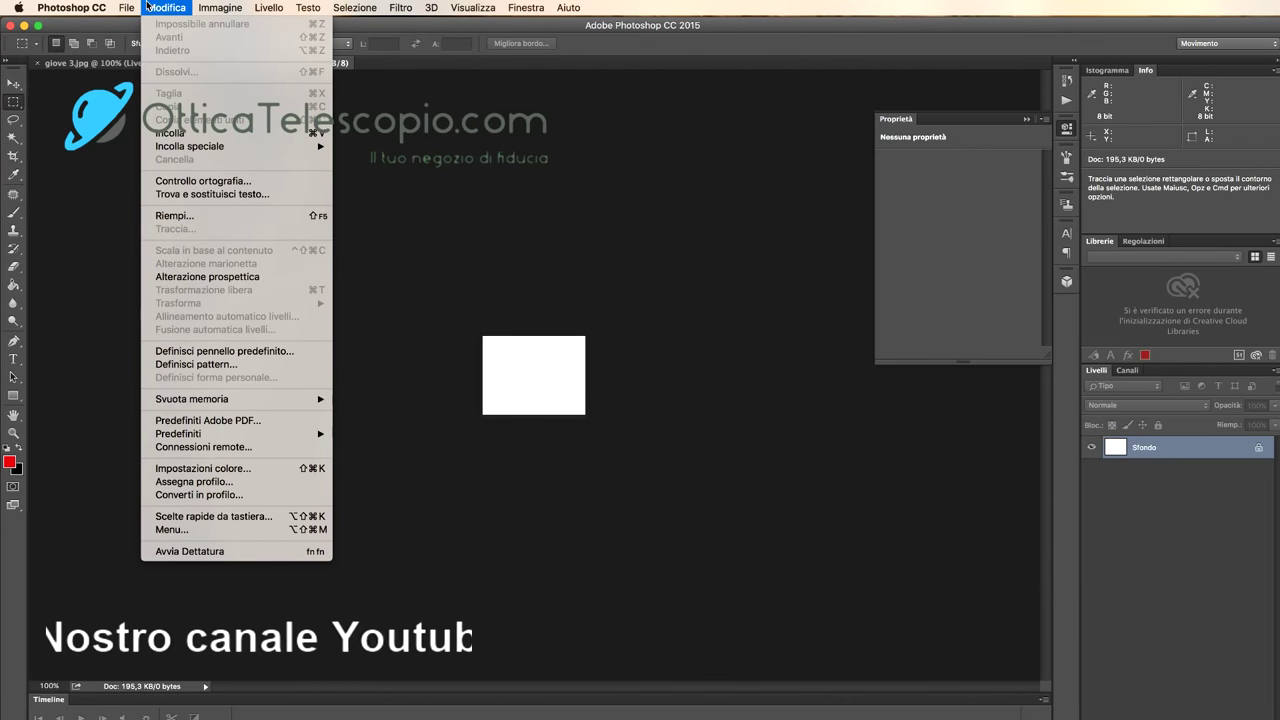
left_click(166, 134)
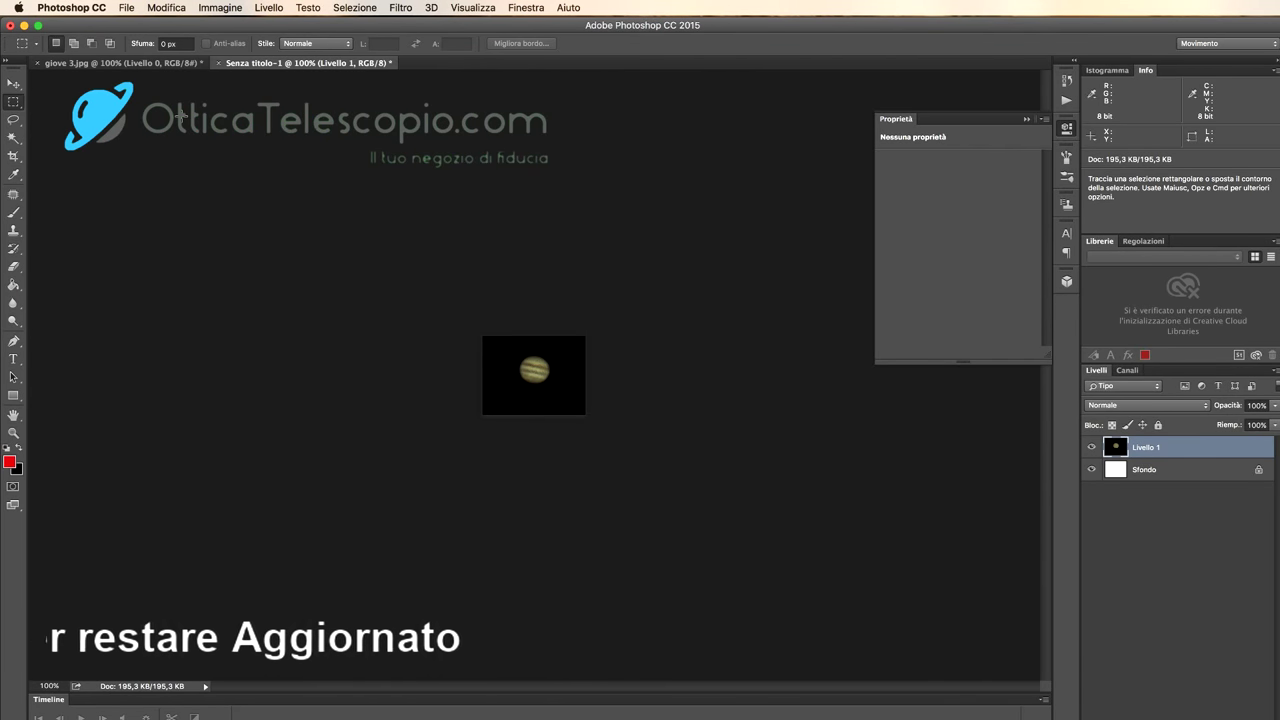
Flatten Livello 1 and Sfondo into a single layer with Unico livello (Flatten Image).
left_click(1193, 471)
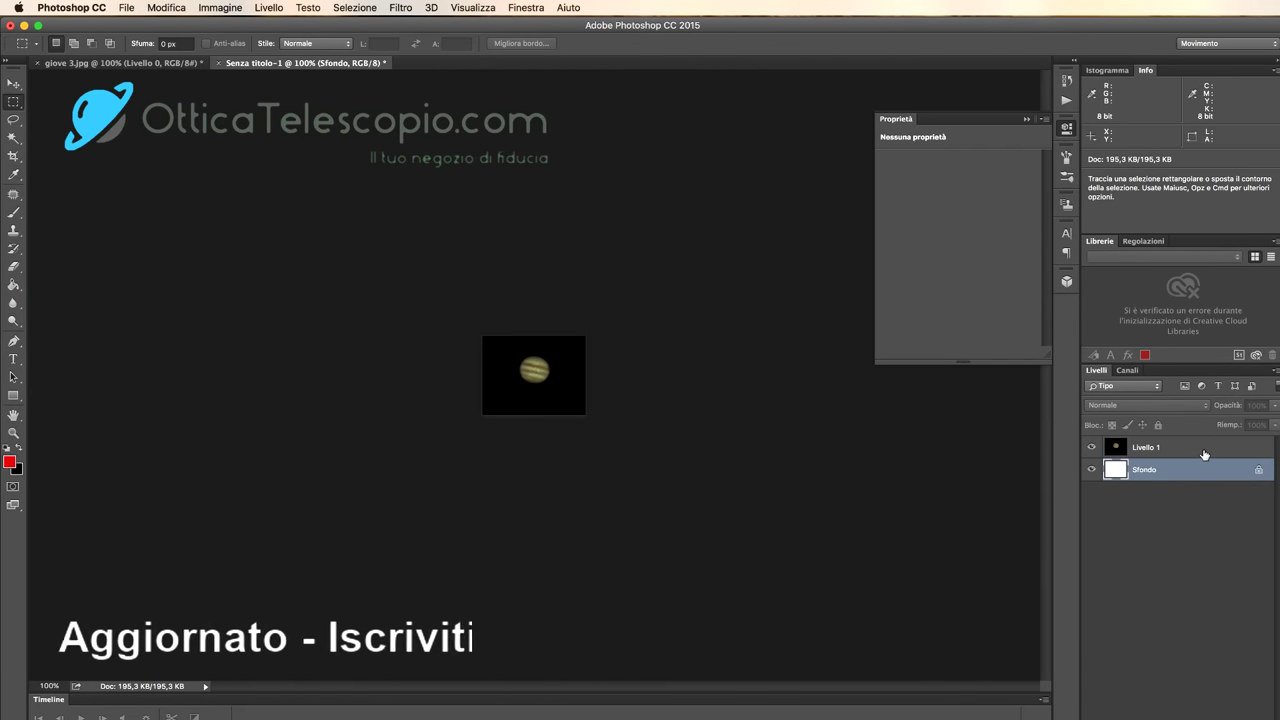
left_click(1204, 455, "shift")
right_click(1197, 468)
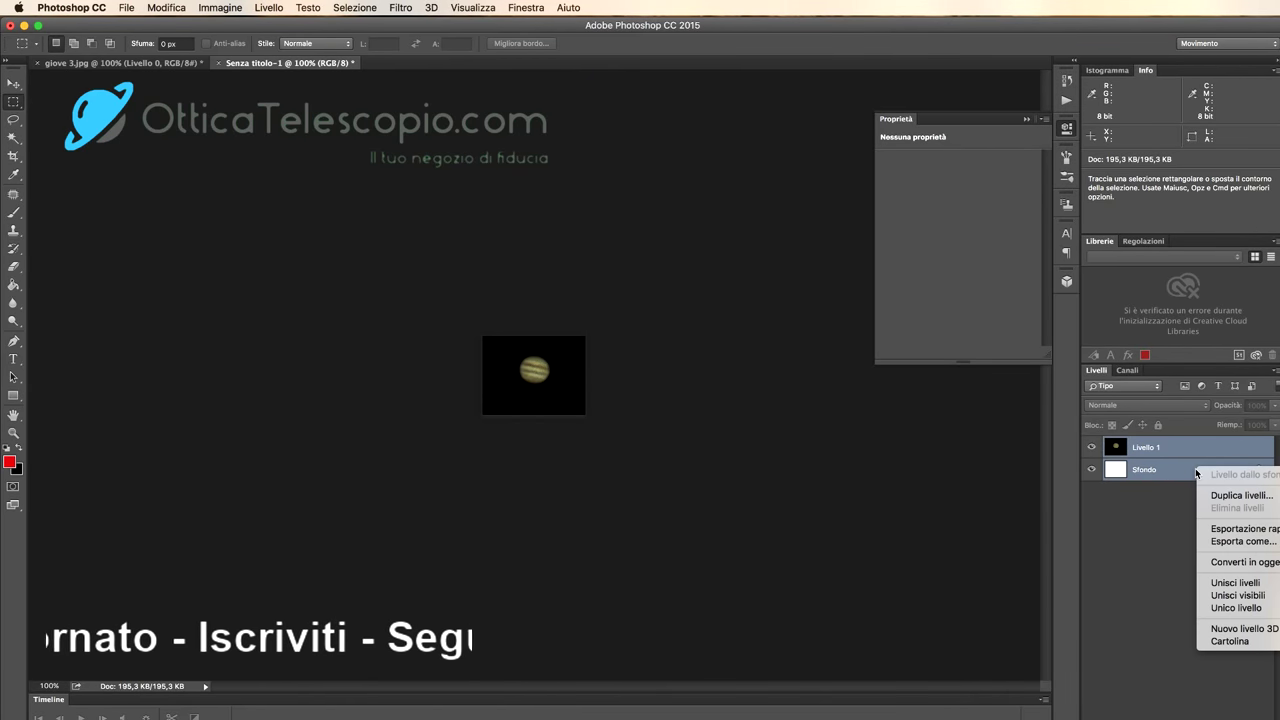
left_click(1249, 610)
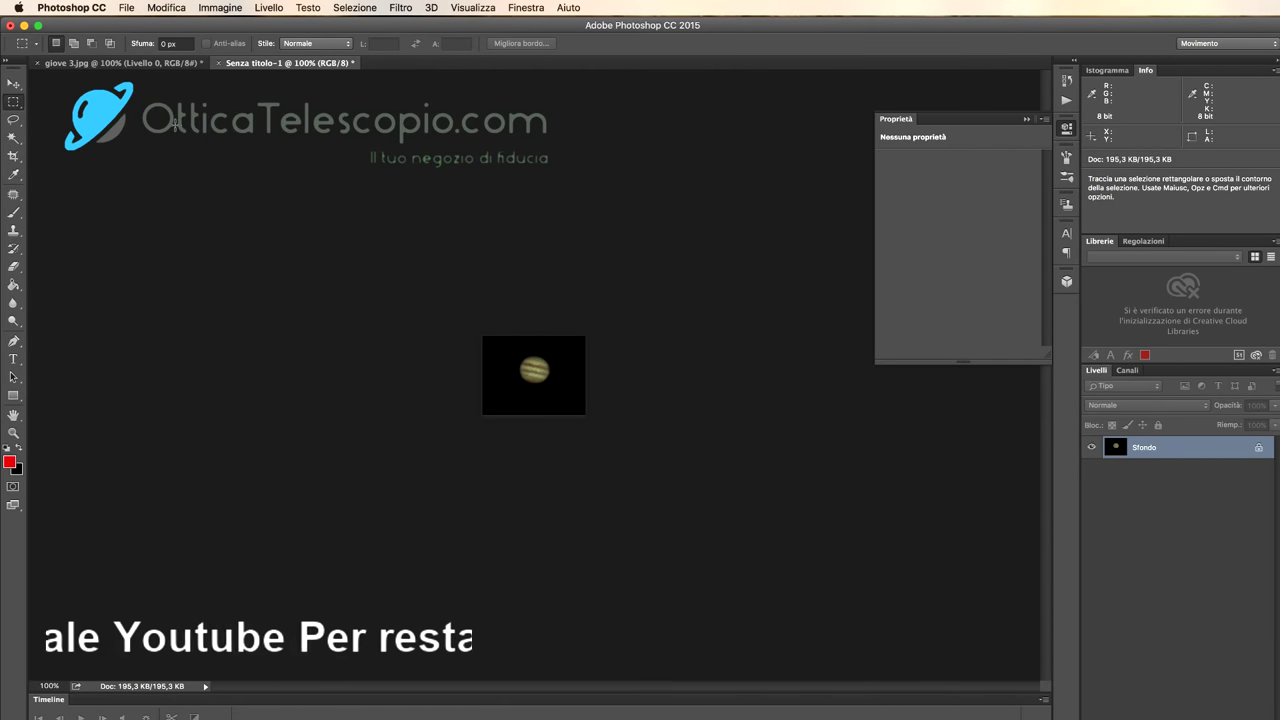
left_click(125, 9)
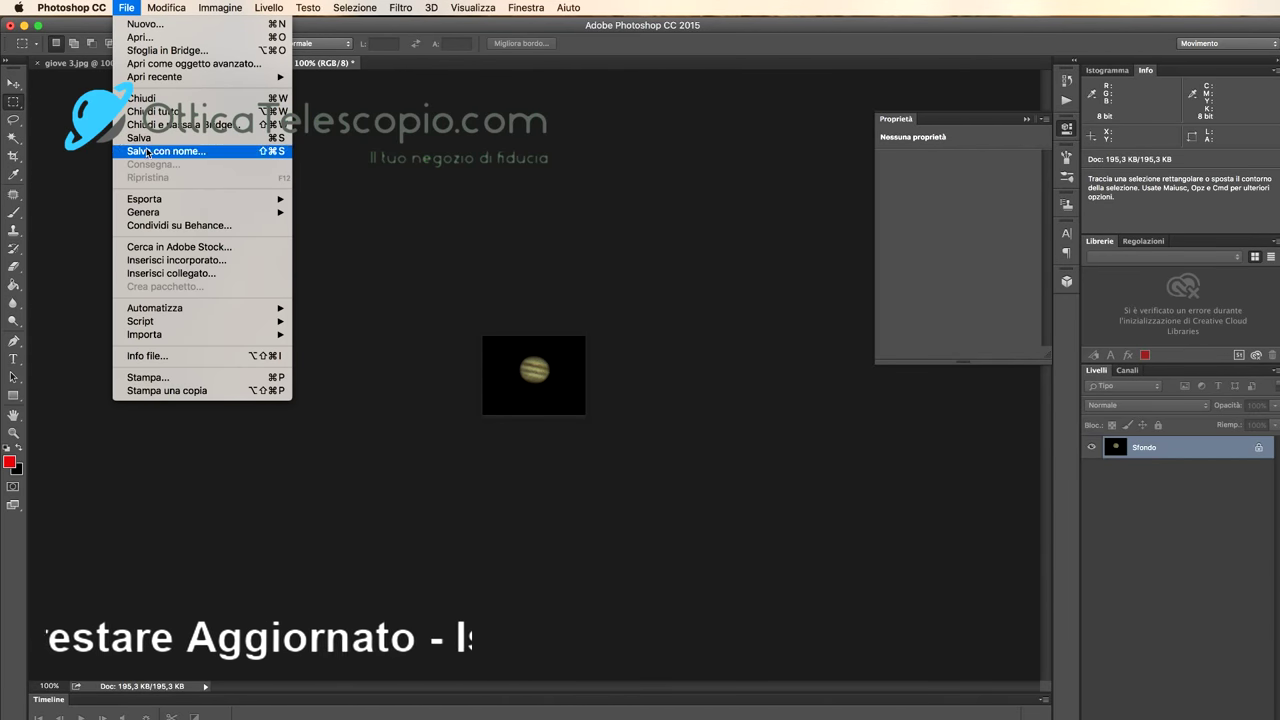
mouse_move(147, 200)
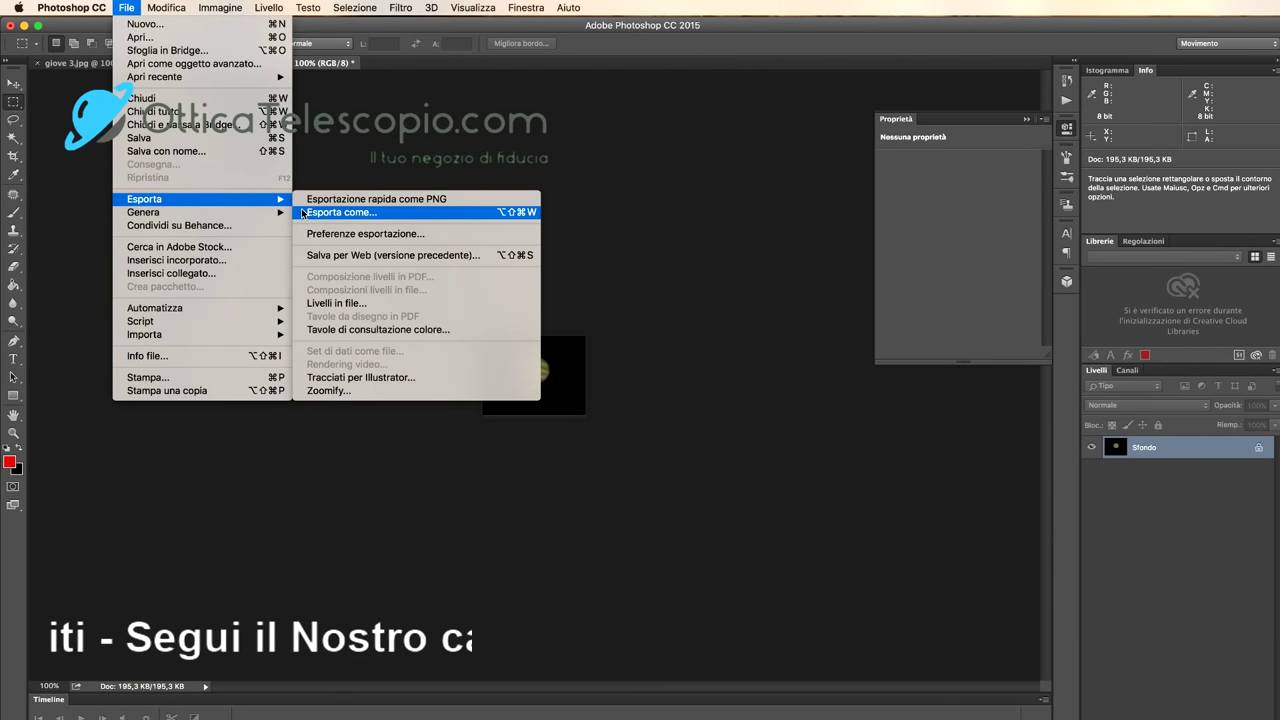
left_click(385, 153)
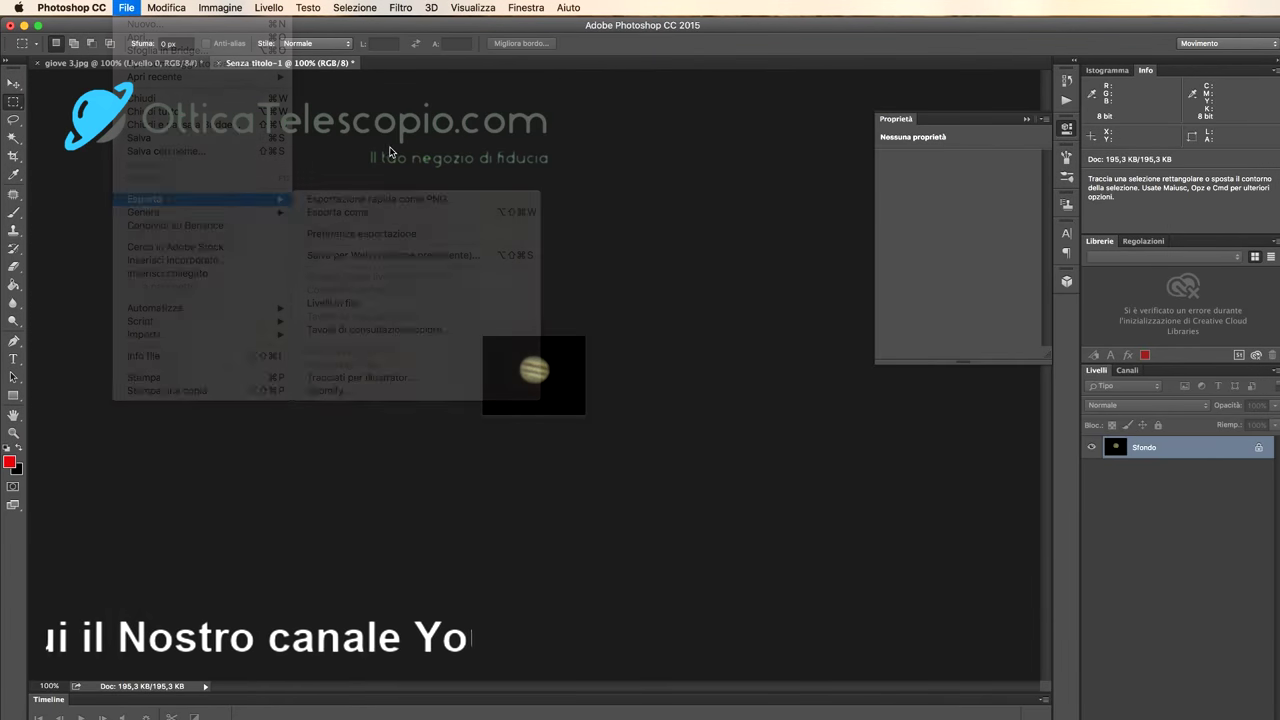